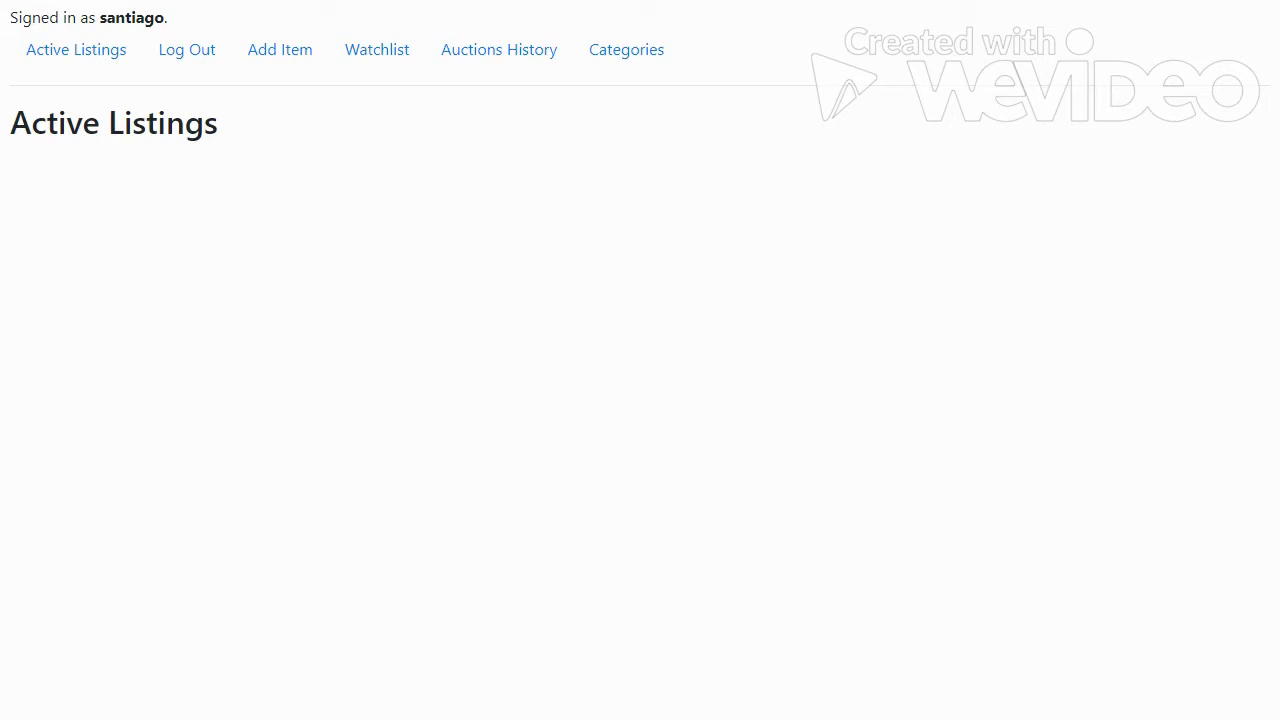
Start a new item and select the Gryffindor Mitten/Fingerless Gloves title on Cinereplicas to copy.
{"action": "left_click", "coordinate": [288, 58]}
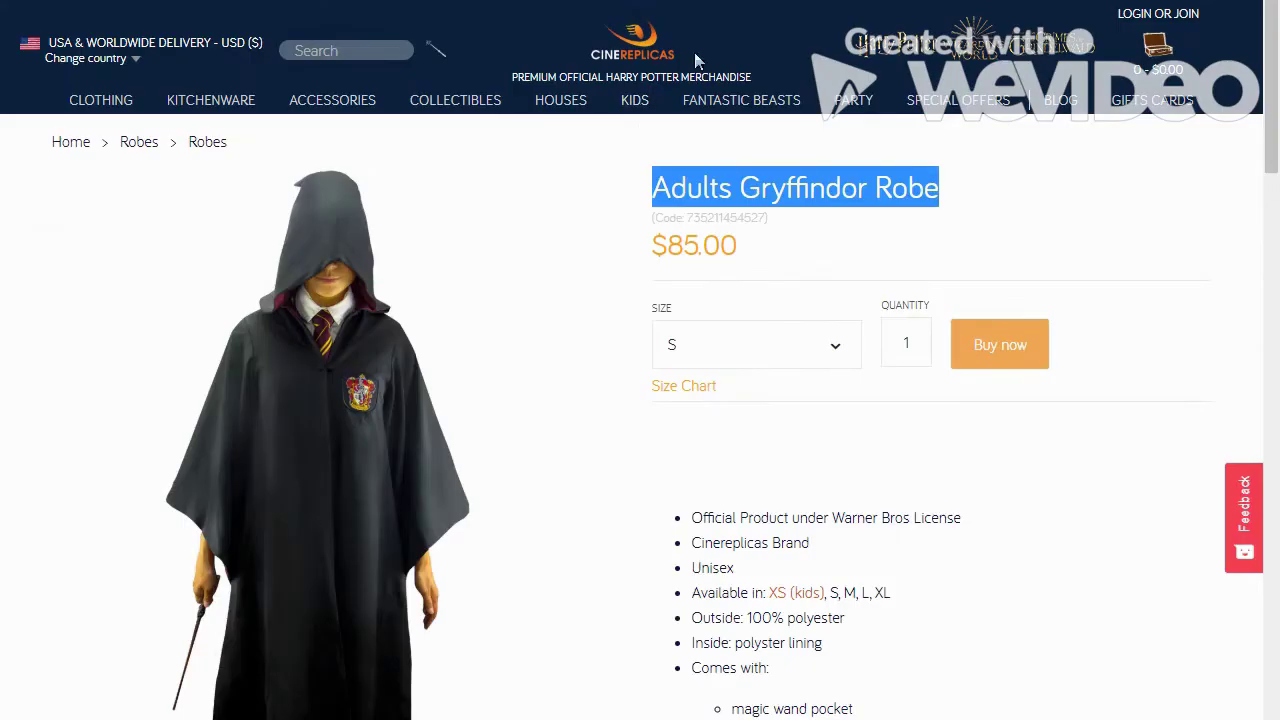
{"action": "mouse_move", "coordinate": [101, 100]}
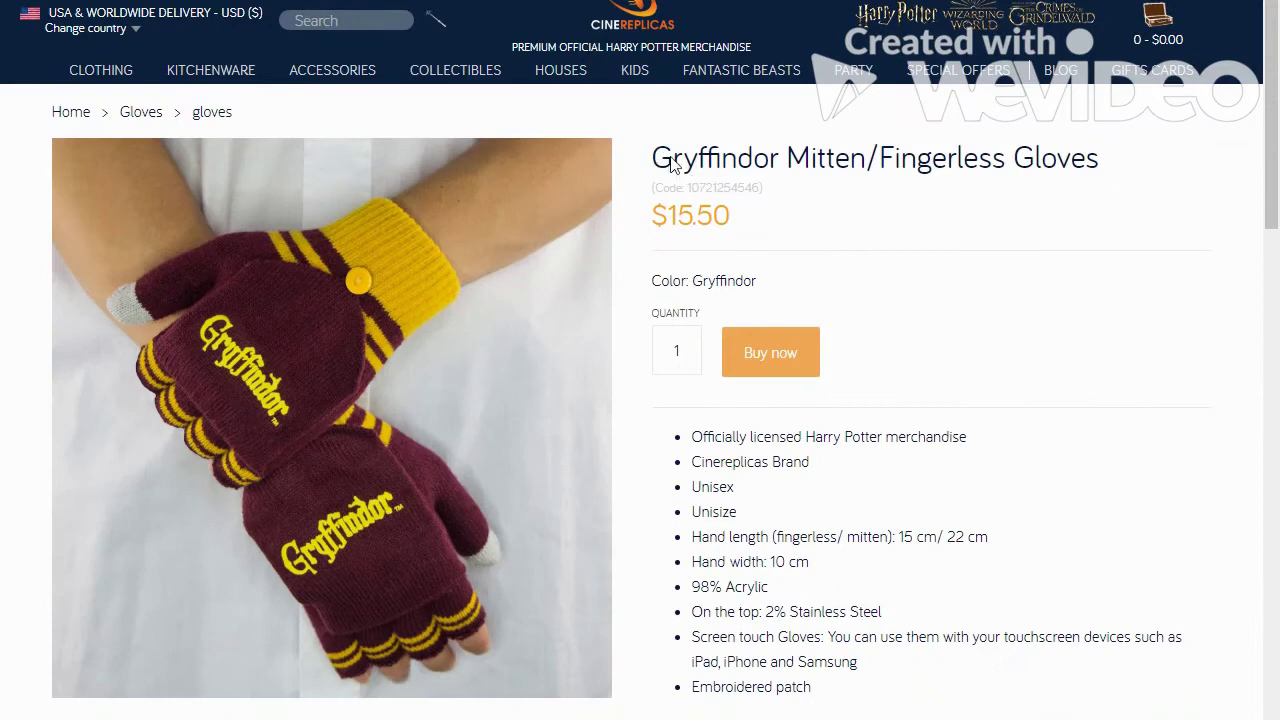
{"action": "left_click_drag", "start_coordinate": [670, 160], "coordinate": [1110, 158]}
{"action": "key", "text": "ctrl+c"}
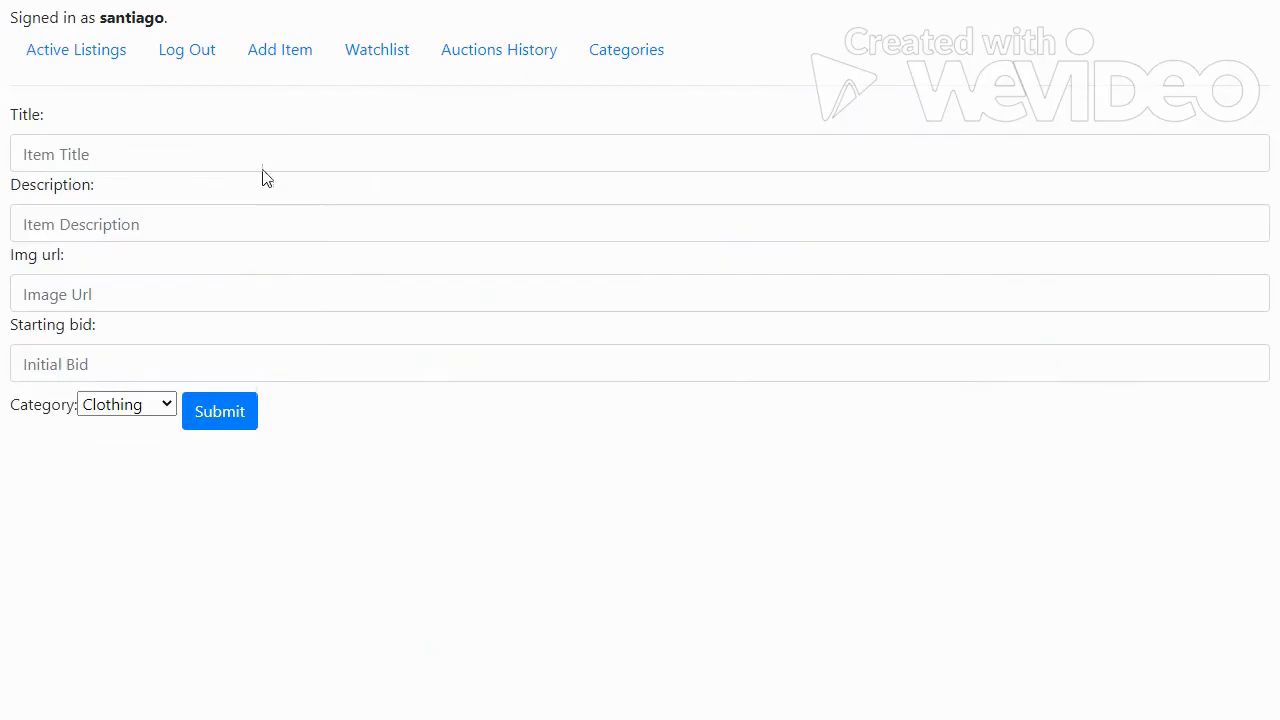
List the pasted gloves title with 'No description', the pasted image URL and a 10000 starting bid.
{"action": "left_click", "coordinate": [143, 157]}
{"action": "key", "text": "ctrl+v"}
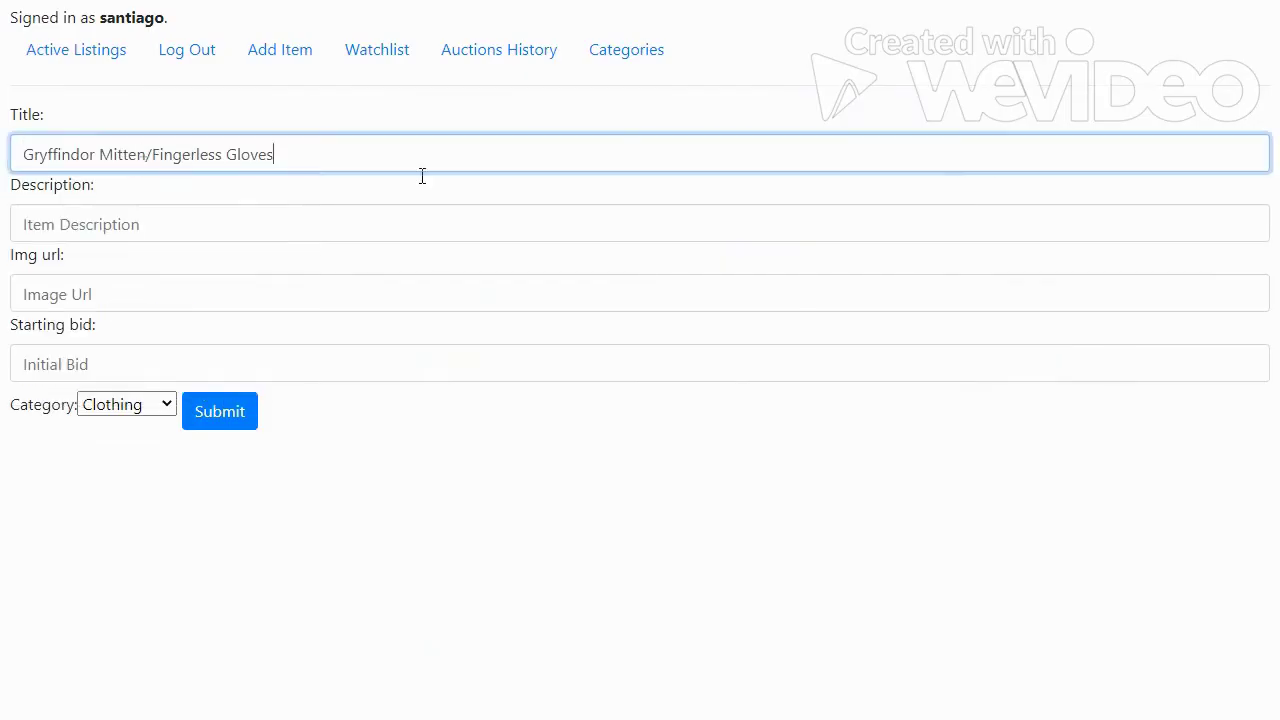
{"action": "left_click", "coordinate": [196, 230]}
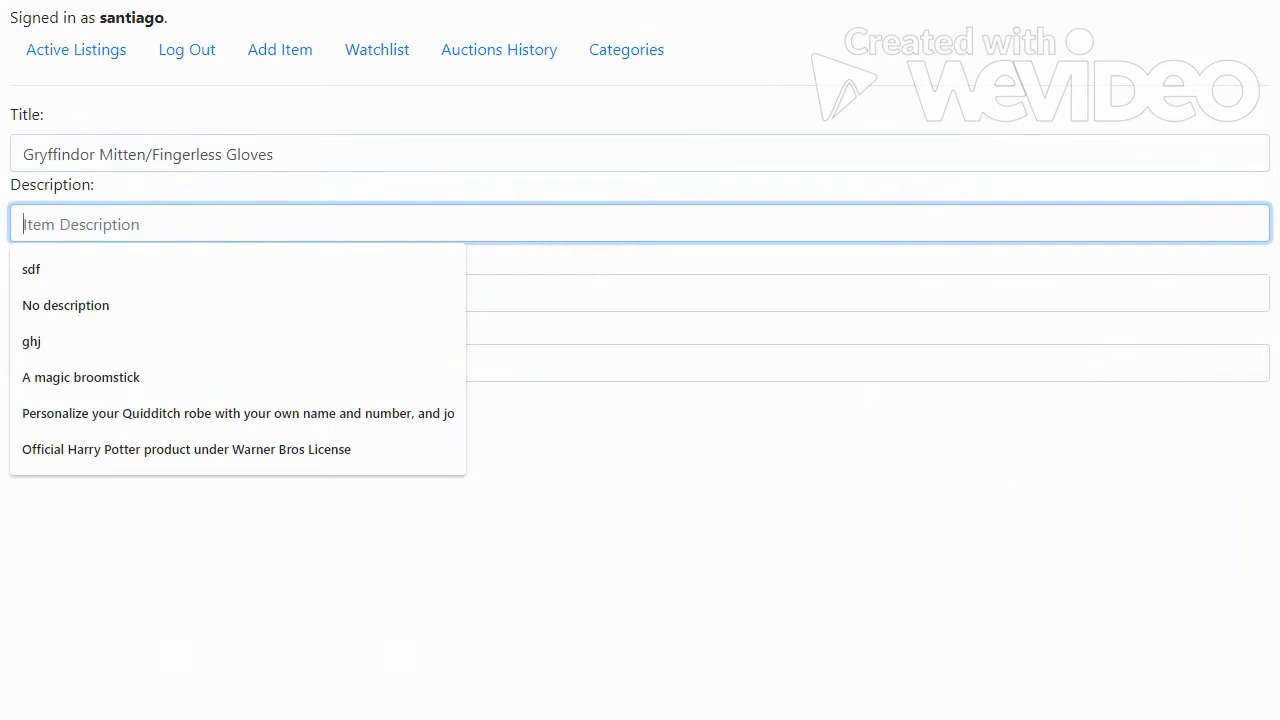
{"action": "type", "text": "No description"}
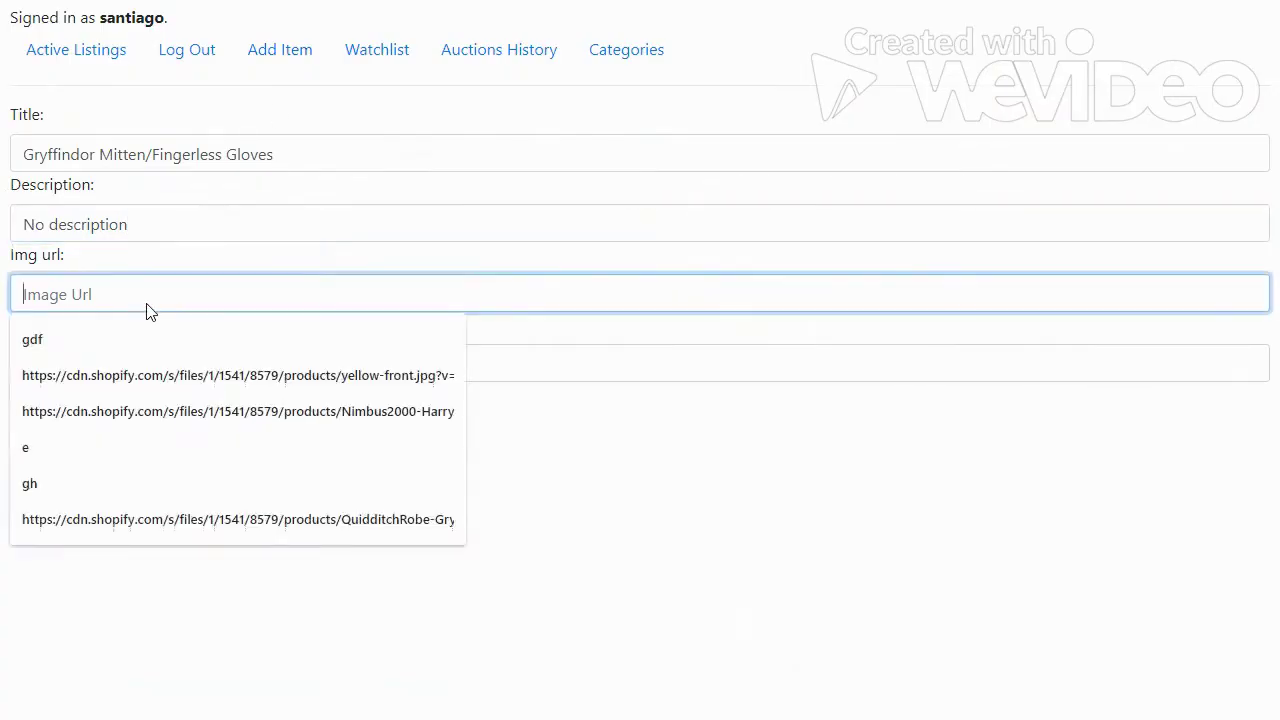
{"action": "left_click", "coordinate": [155, 285]}
{"action": "key", "text": "ctrl+v"}
{"action": "left_click", "coordinate": [226, 360]}
{"action": "type", "text": "10"}
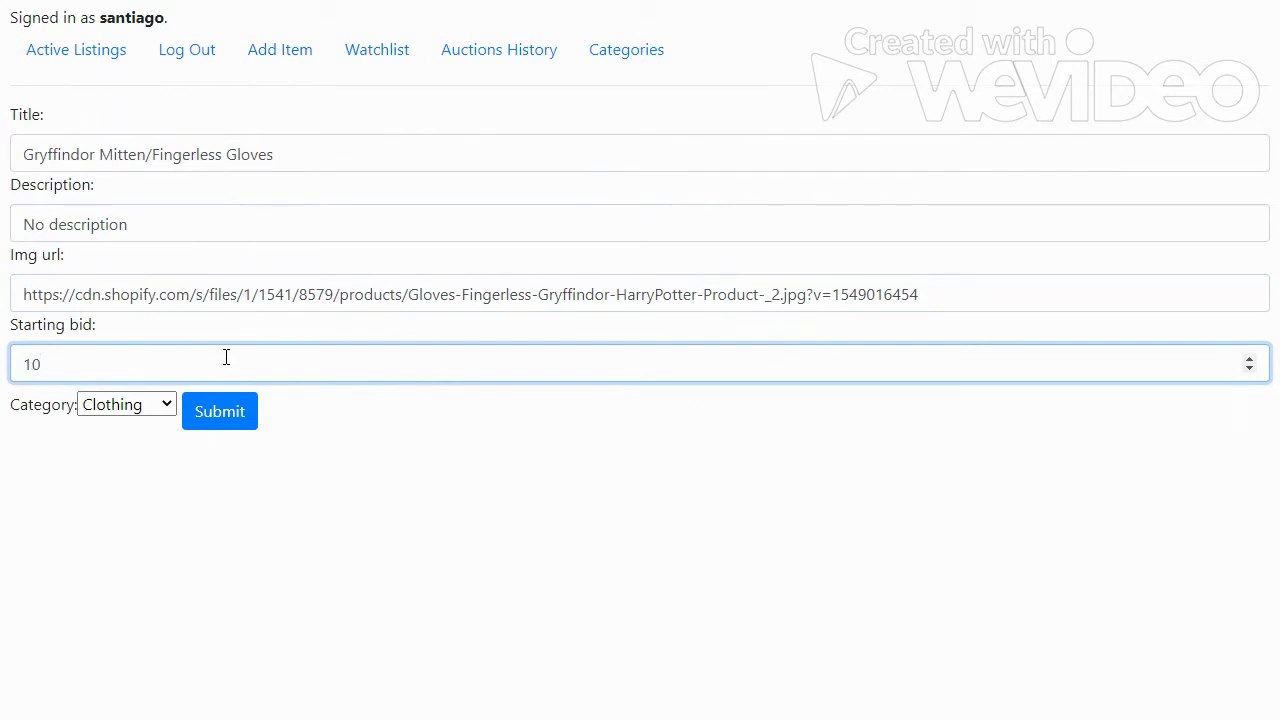
{"action": "type", "text": "000"}
{"action": "left_click", "coordinate": [205, 424]}
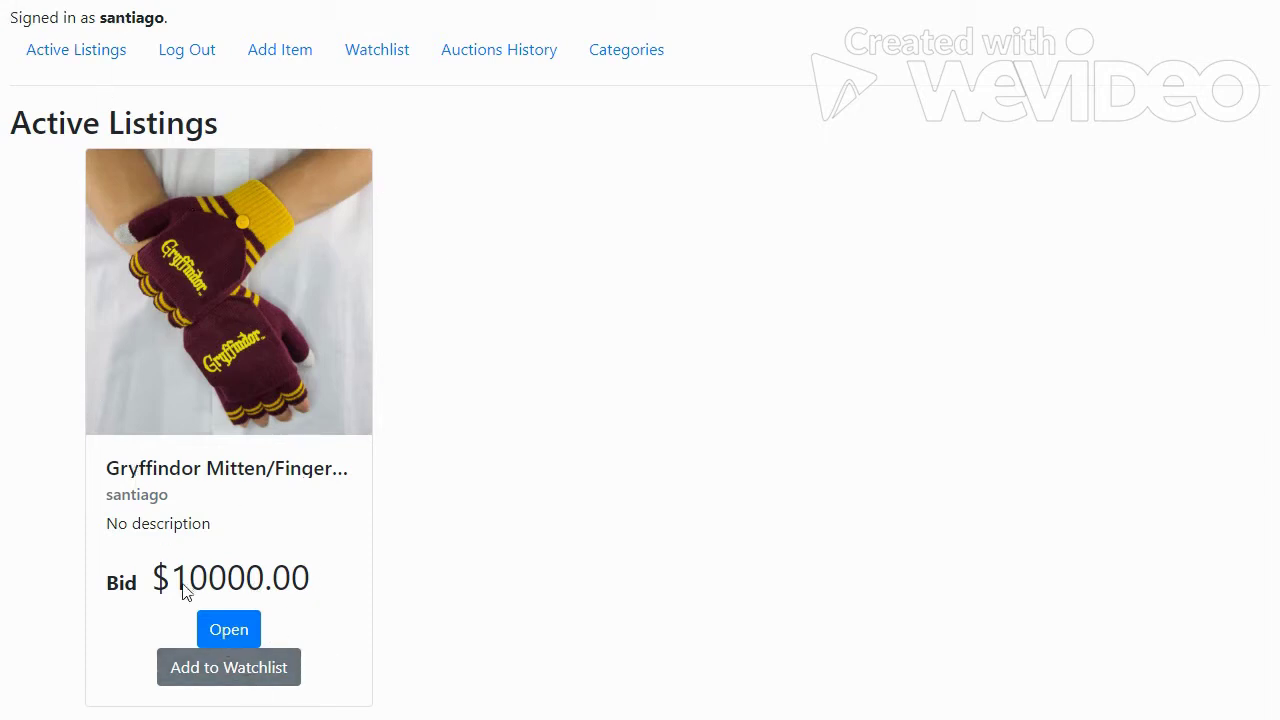
Add the gloves listing to the watchlist and view the Watchlist page.
{"action": "left_click", "coordinate": [214, 672]}
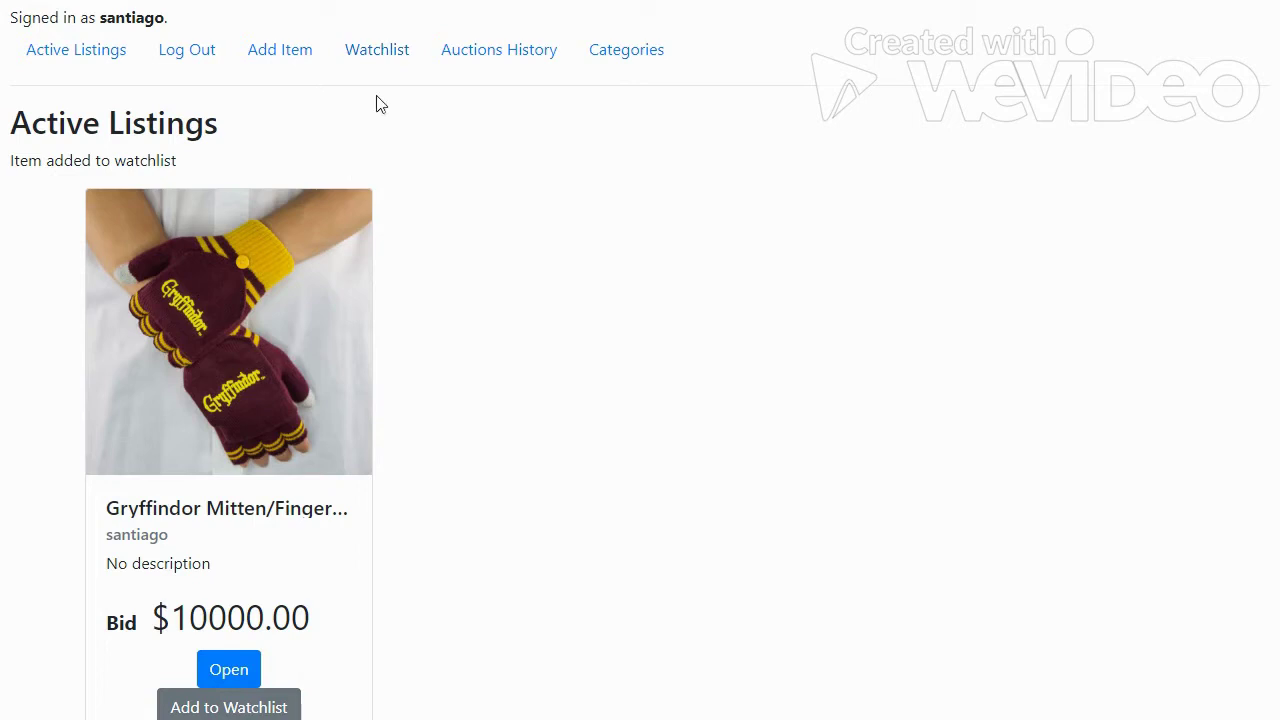
{"action": "left_click", "coordinate": [377, 52]}
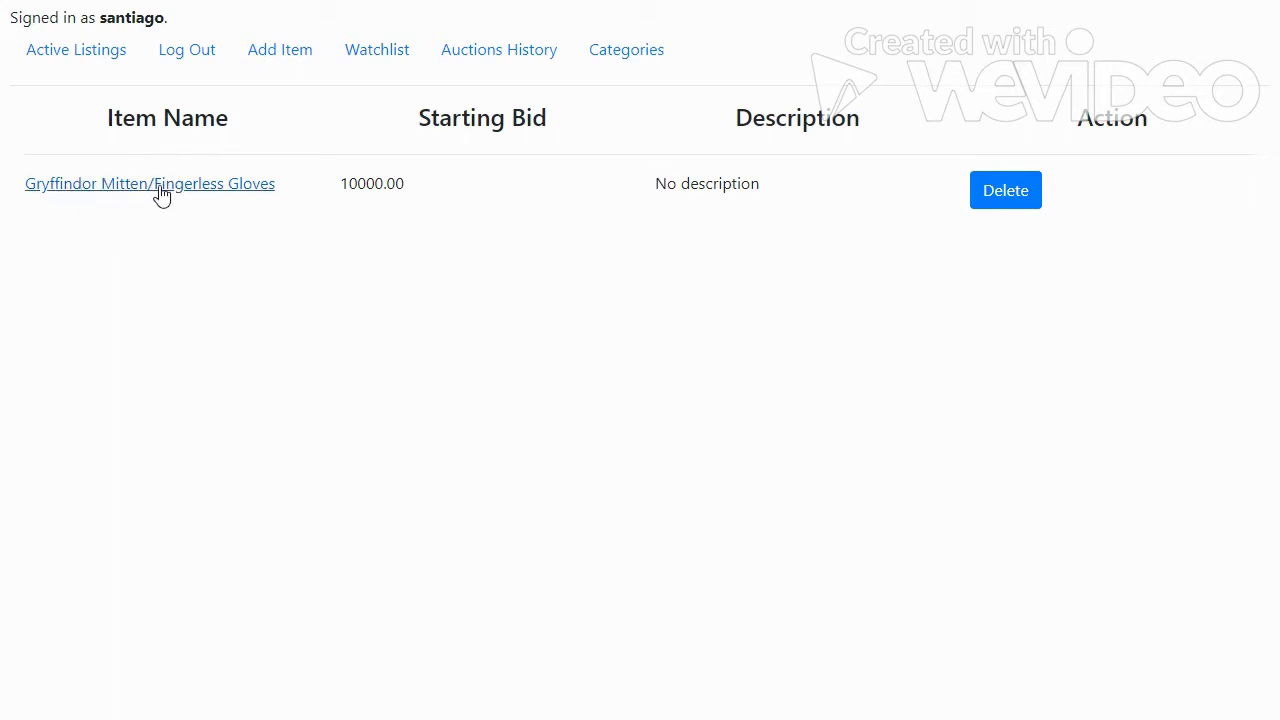
Browse the gloves item page from the watchlist, then reopen it from Active Listings.
{"action": "left_click", "coordinate": [160, 185]}
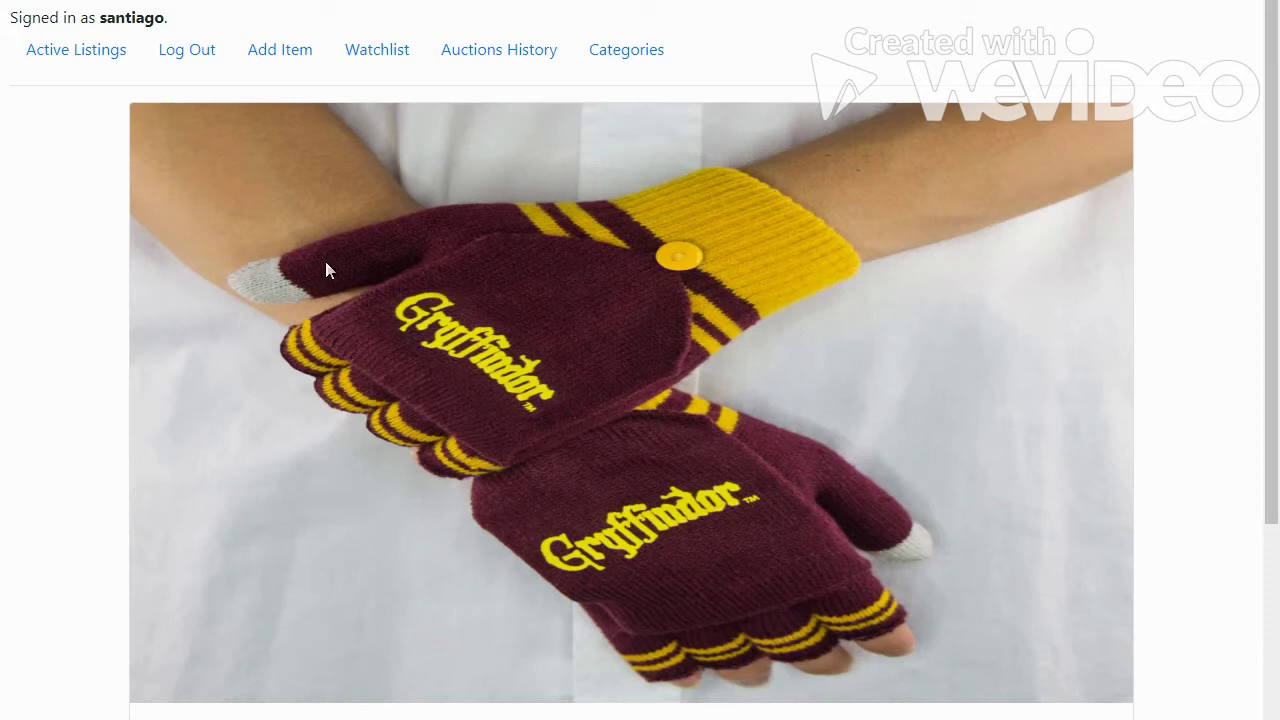
{"action": "scroll", "coordinate": [332, 260], "scroll_direction": "down", "scroll_amount": 7}
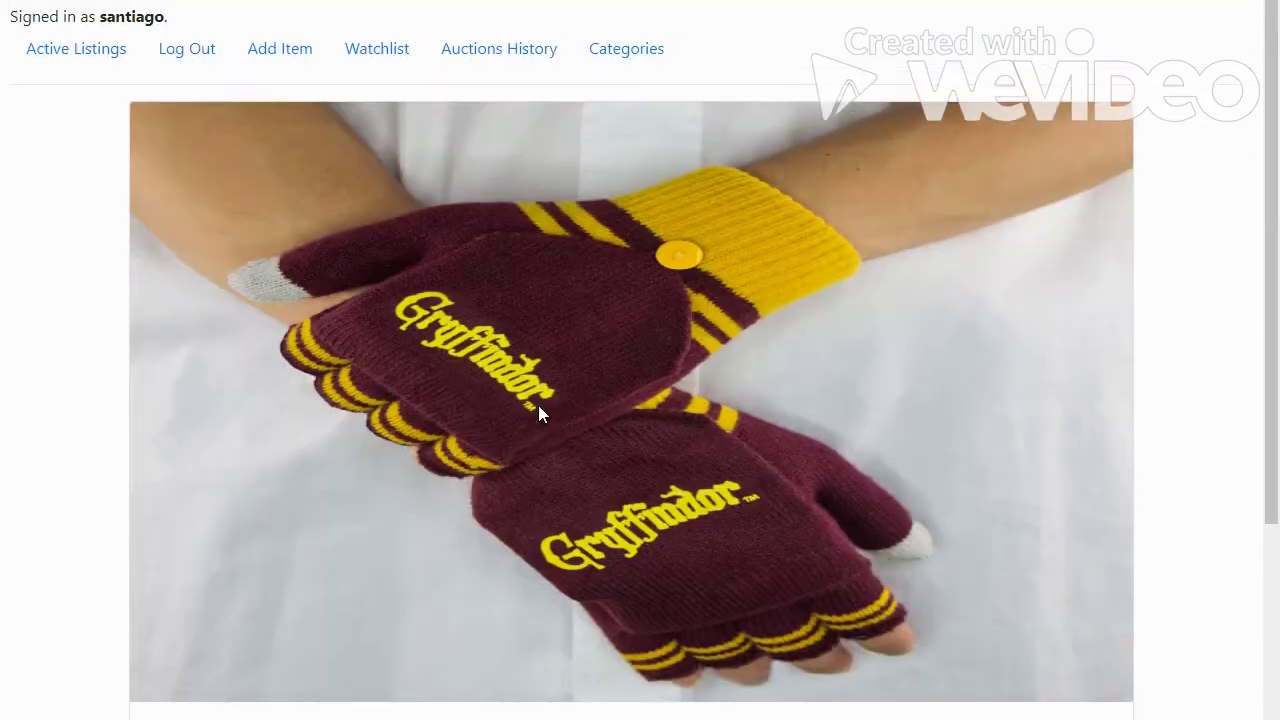
{"action": "scroll", "coordinate": [583, 454], "scroll_direction": "down", "scroll_amount": 5}
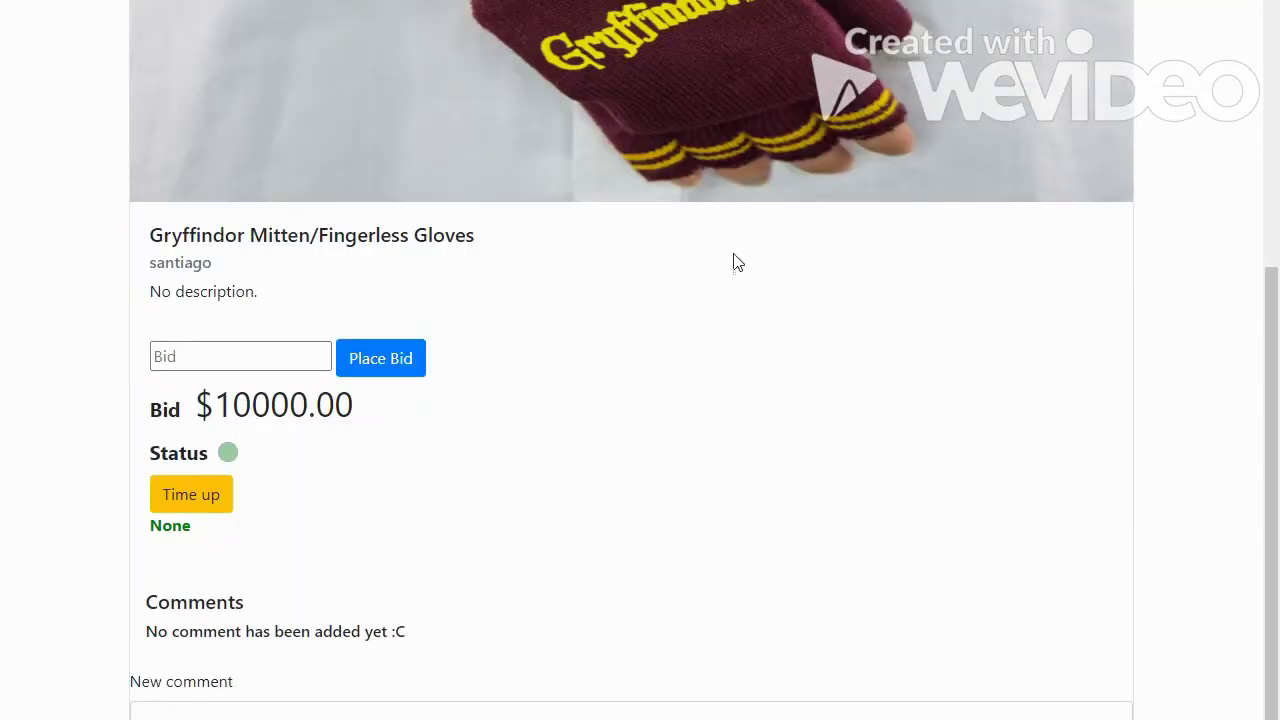
{"action": "scroll", "coordinate": [607, 215], "scroll_direction": "up", "scroll_amount": 5}
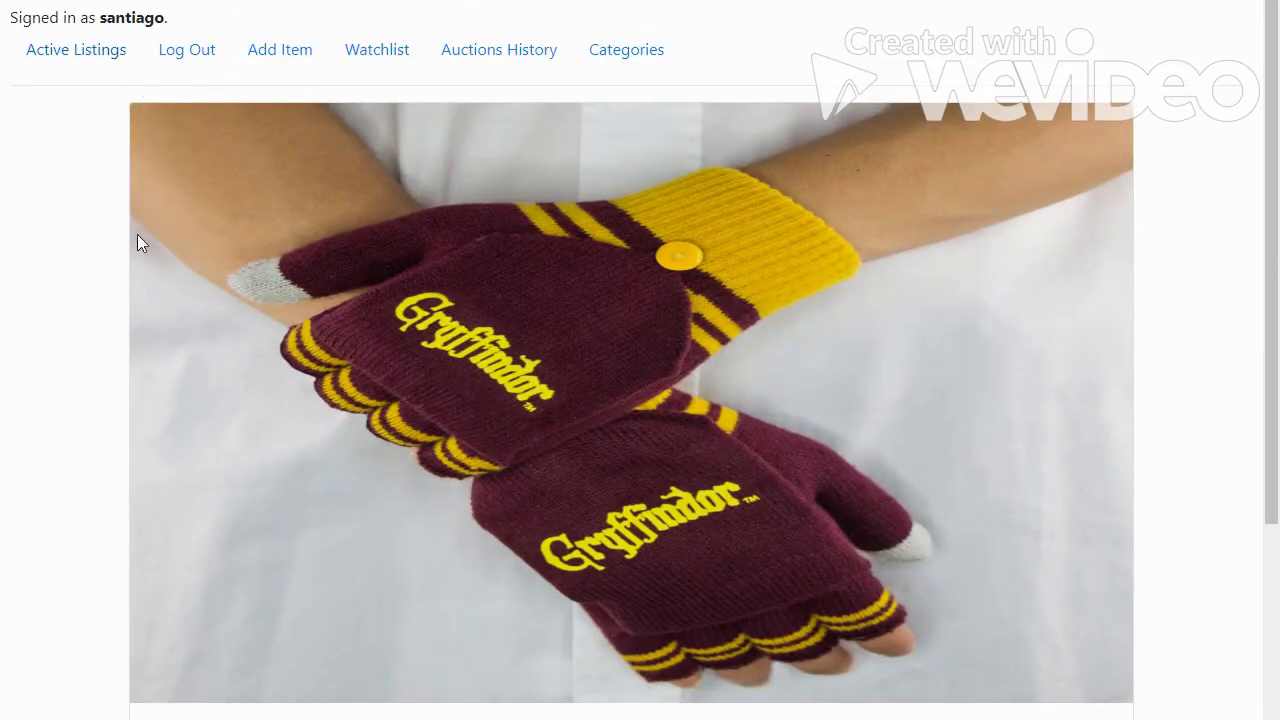
{"action": "left_click", "coordinate": [76, 50]}
{"action": "left_click", "coordinate": [228, 629]}
Log out and sign back in with the second user's username and password.
{"action": "left_click", "coordinate": [185, 50]}
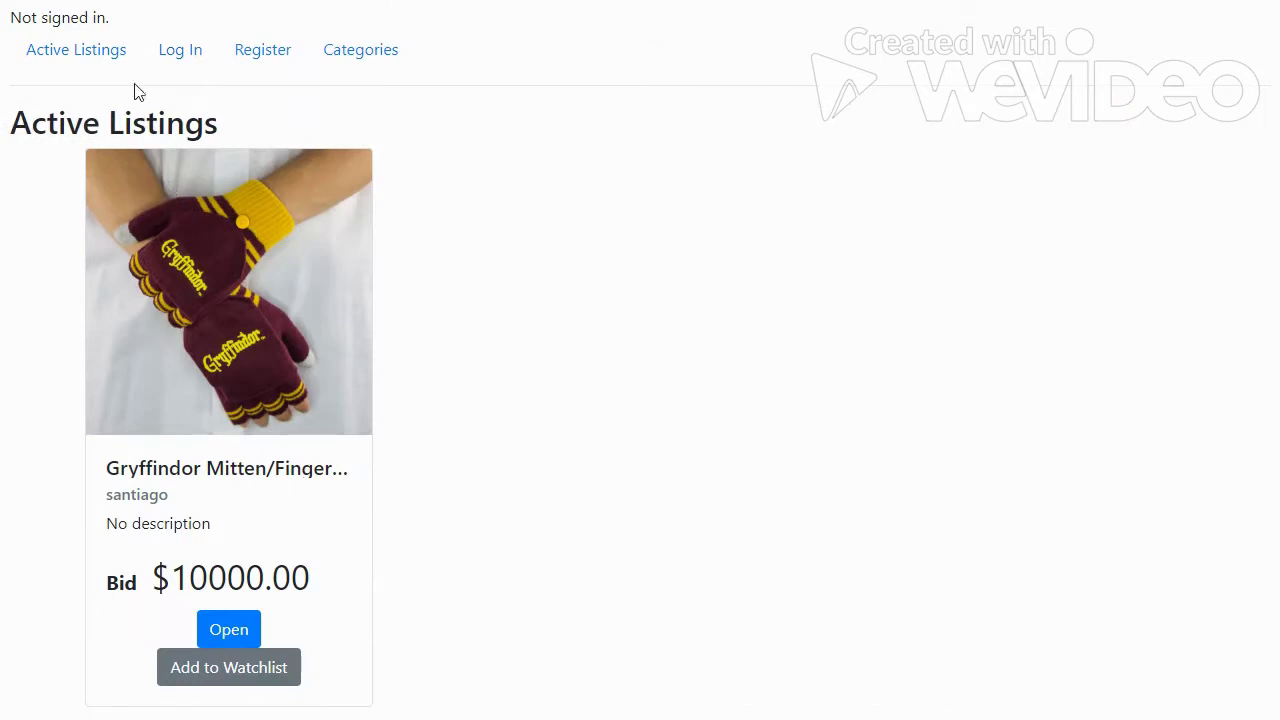
{"action": "left_click", "coordinate": [176, 48]}
{"action": "type", "text": "al"}
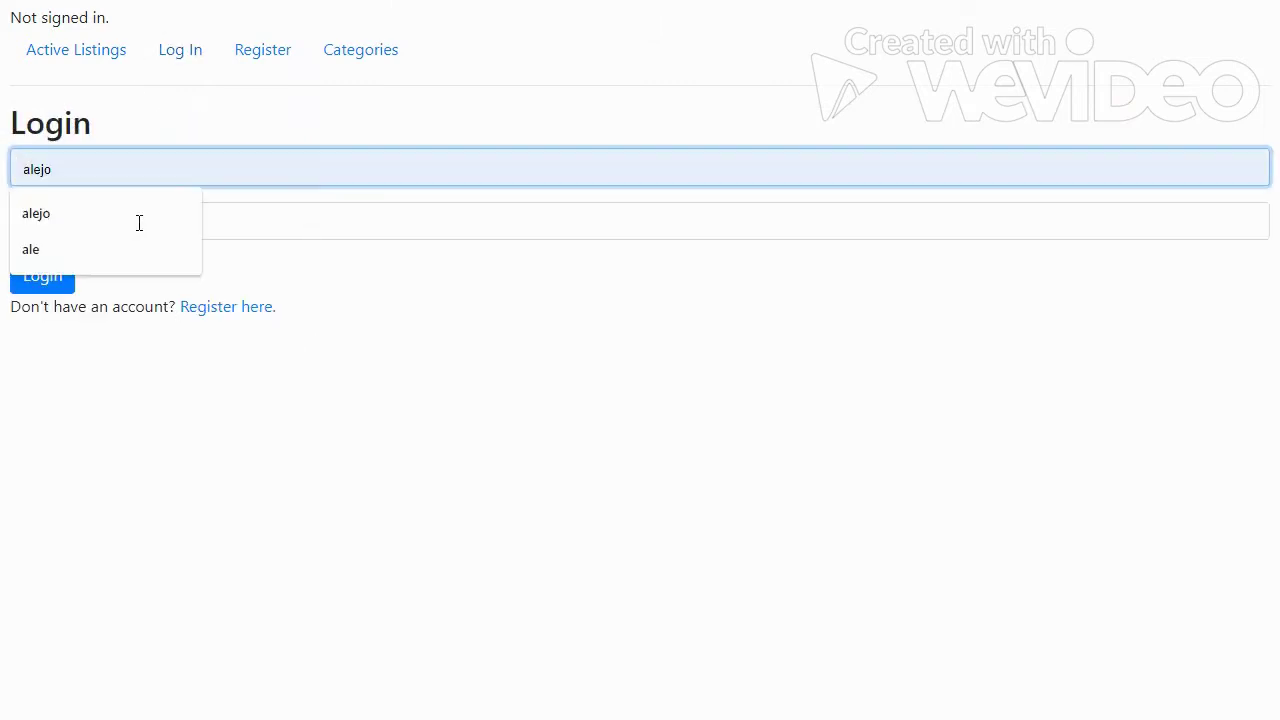
{"action": "type", "text": "e"}
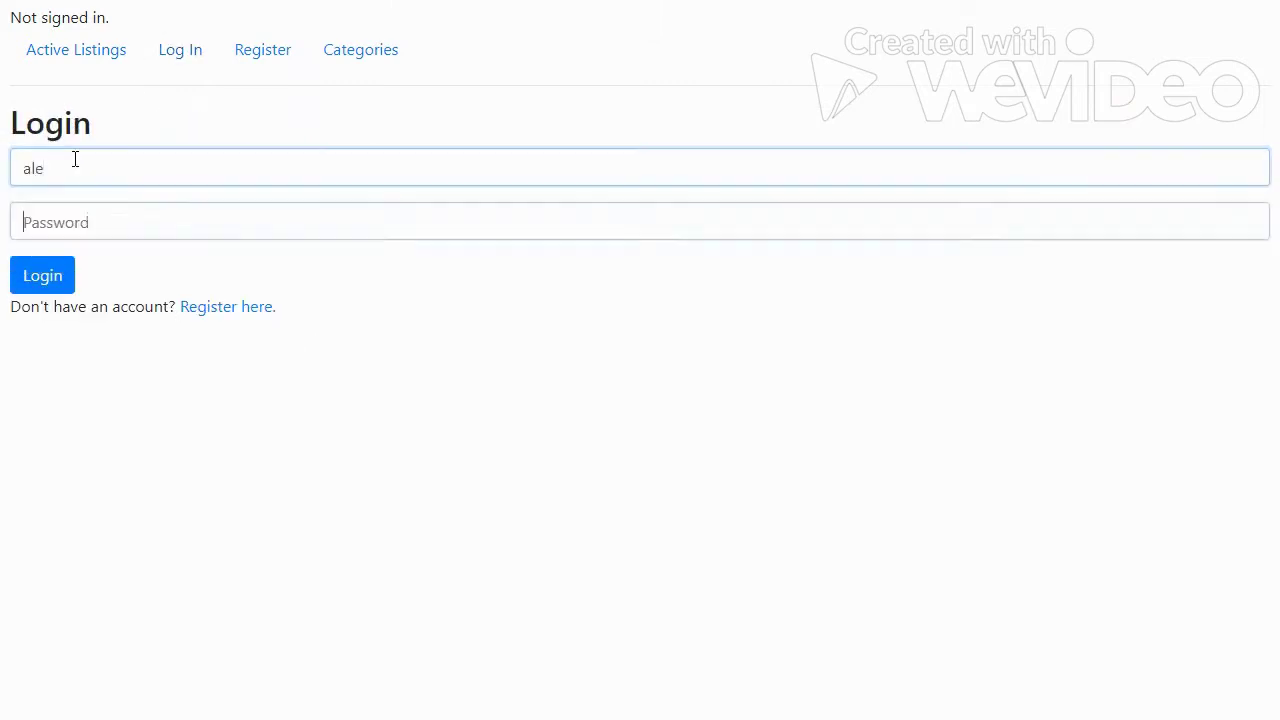
{"action": "key", "text": "Tab"}
{"action": "type", "text": "ale"}
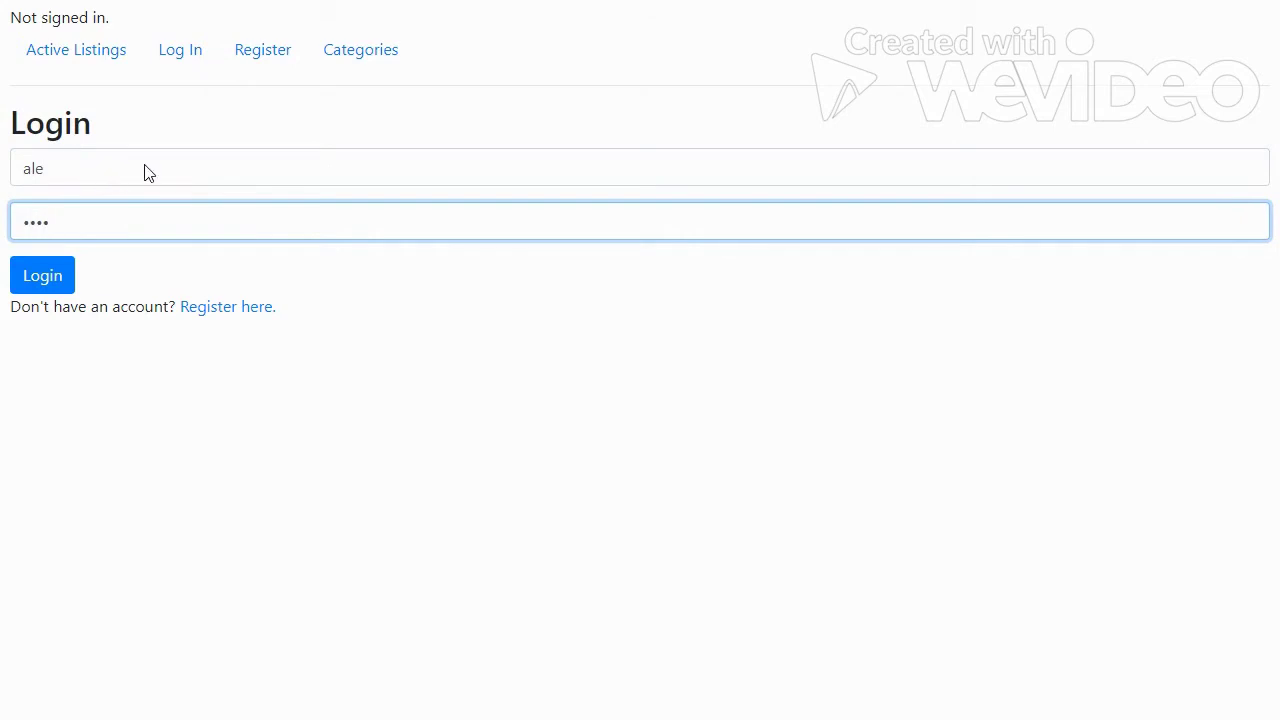
{"action": "key", "text": "Return"}
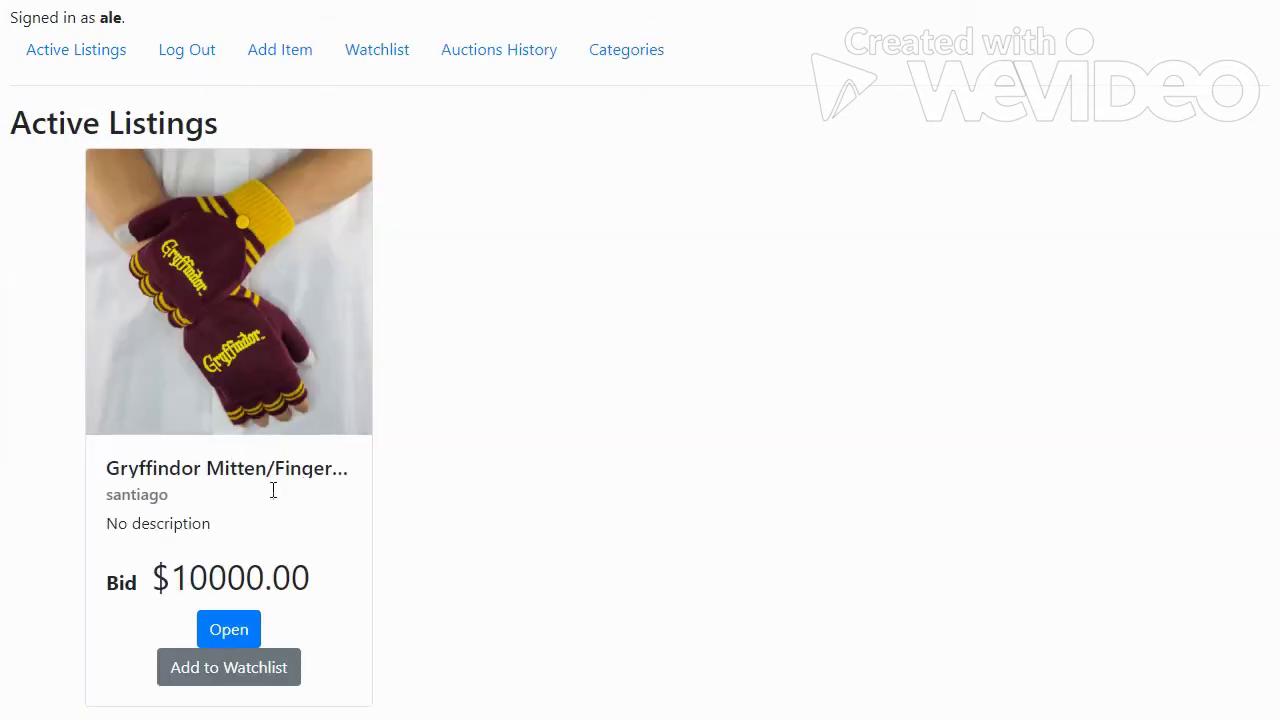
Open the Gryffindor gloves listing and place a $20000.00 bid on it.
{"action": "left_click", "coordinate": [220, 638]}
{"action": "scroll", "coordinate": [300, 543], "scroll_direction": "down", "scroll_amount": 8}
{"action": "left_click", "coordinate": [234, 440]}
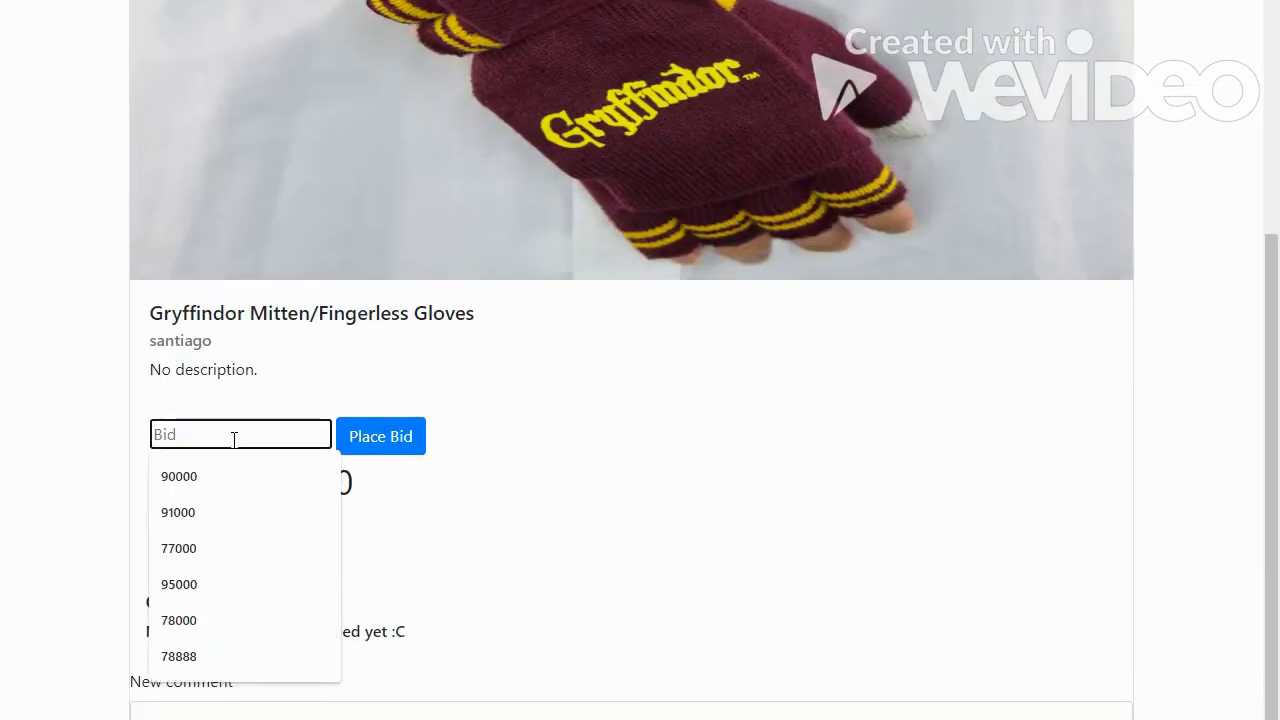
{"action": "left_click", "coordinate": [491, 508]}
{"action": "left_click", "coordinate": [261, 423]}
{"action": "type", "text": "20000"}
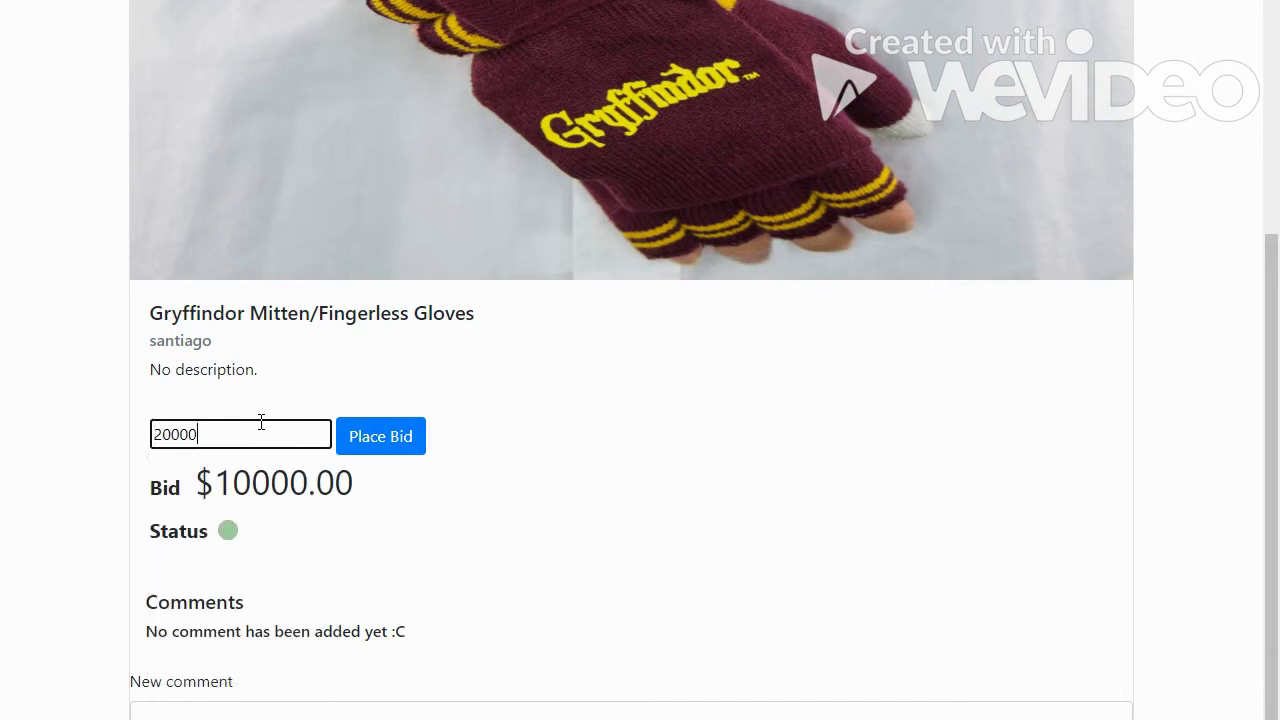
{"action": "left_click", "coordinate": [346, 446]}
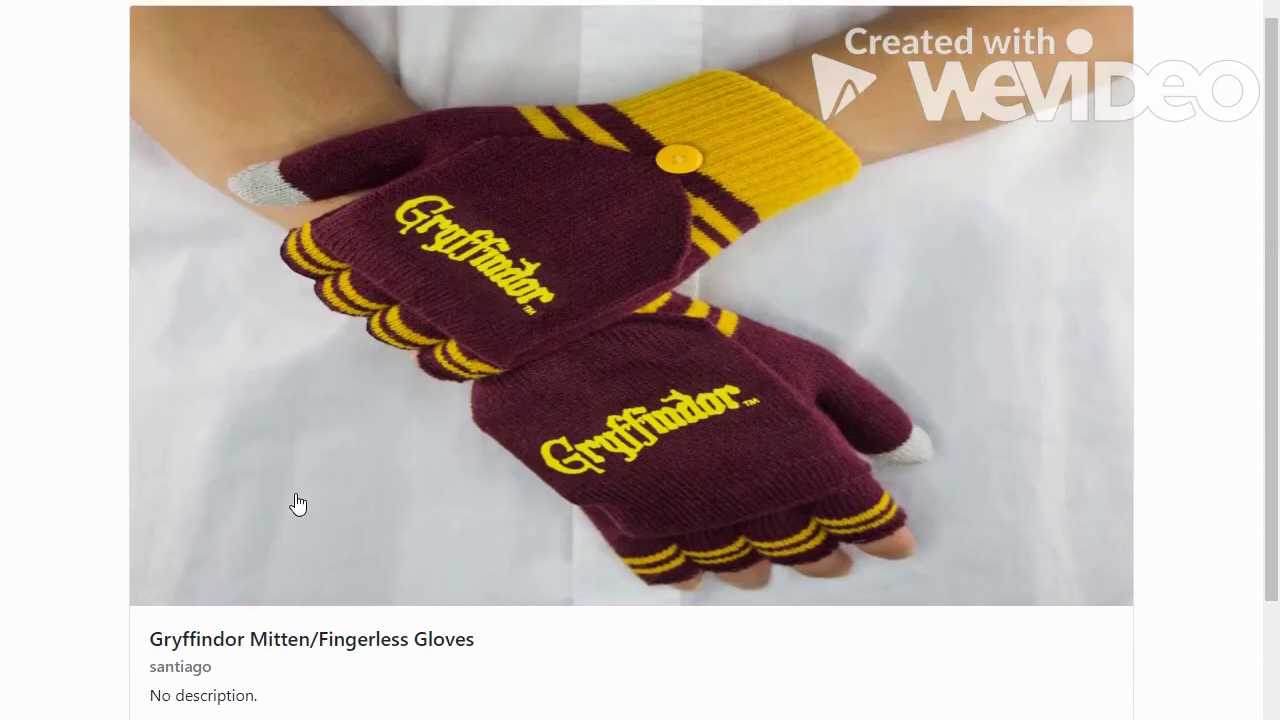
Try a 1000 bid, read the rejection error, then focus the New comment box.
{"action": "scroll", "coordinate": [298, 503], "scroll_direction": "down", "scroll_amount": 3}
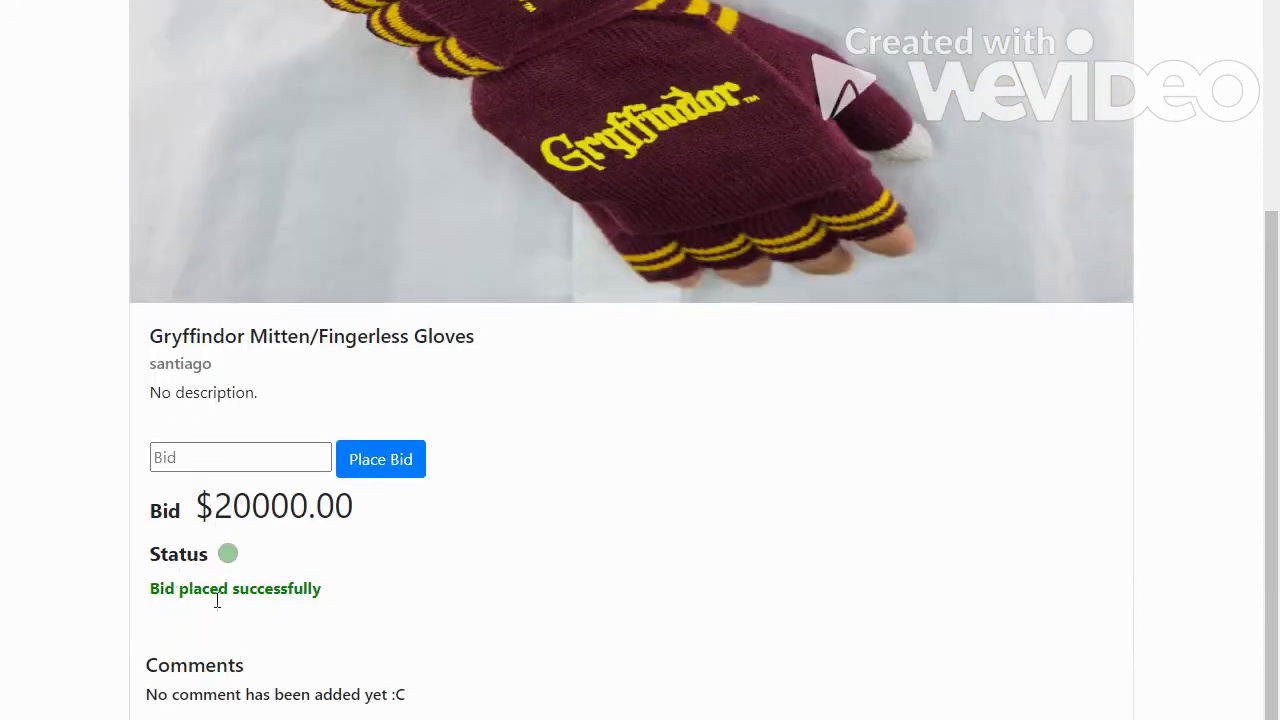
{"action": "left_click", "coordinate": [205, 466]}
{"action": "type", "text": "1"}
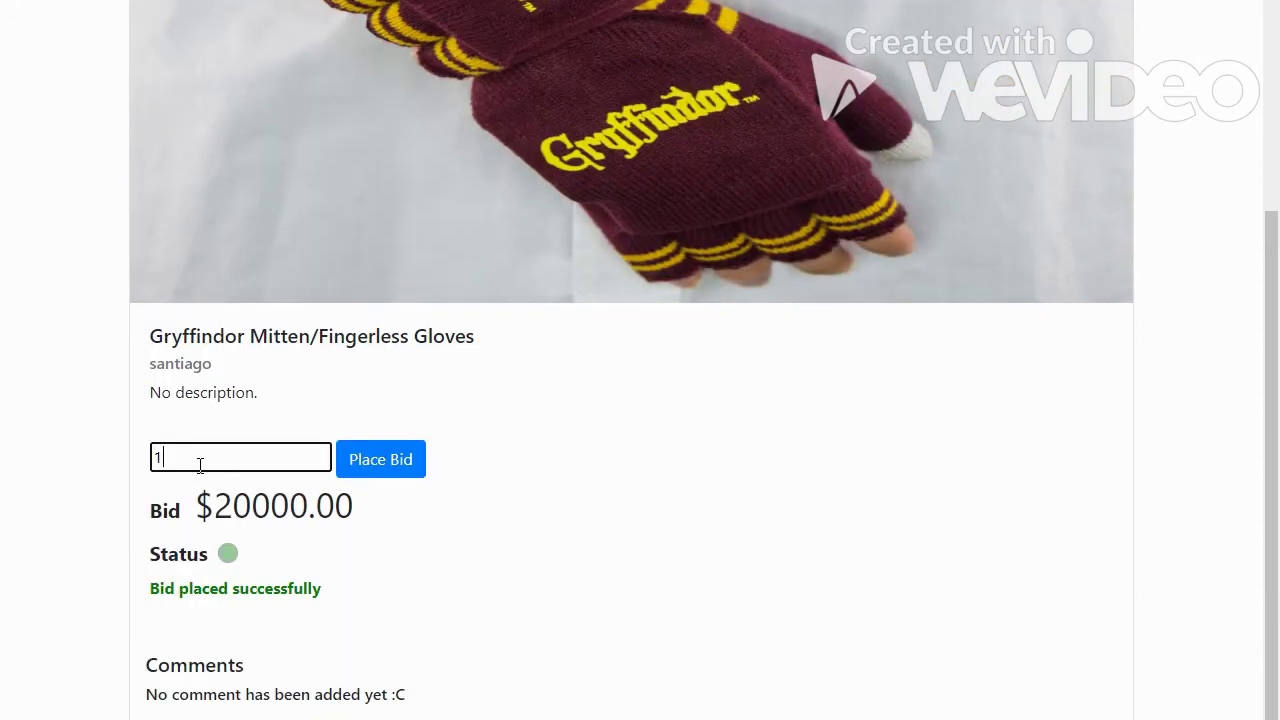
{"action": "type", "text": "0000"}
{"action": "left_click", "coordinate": [388, 476]}
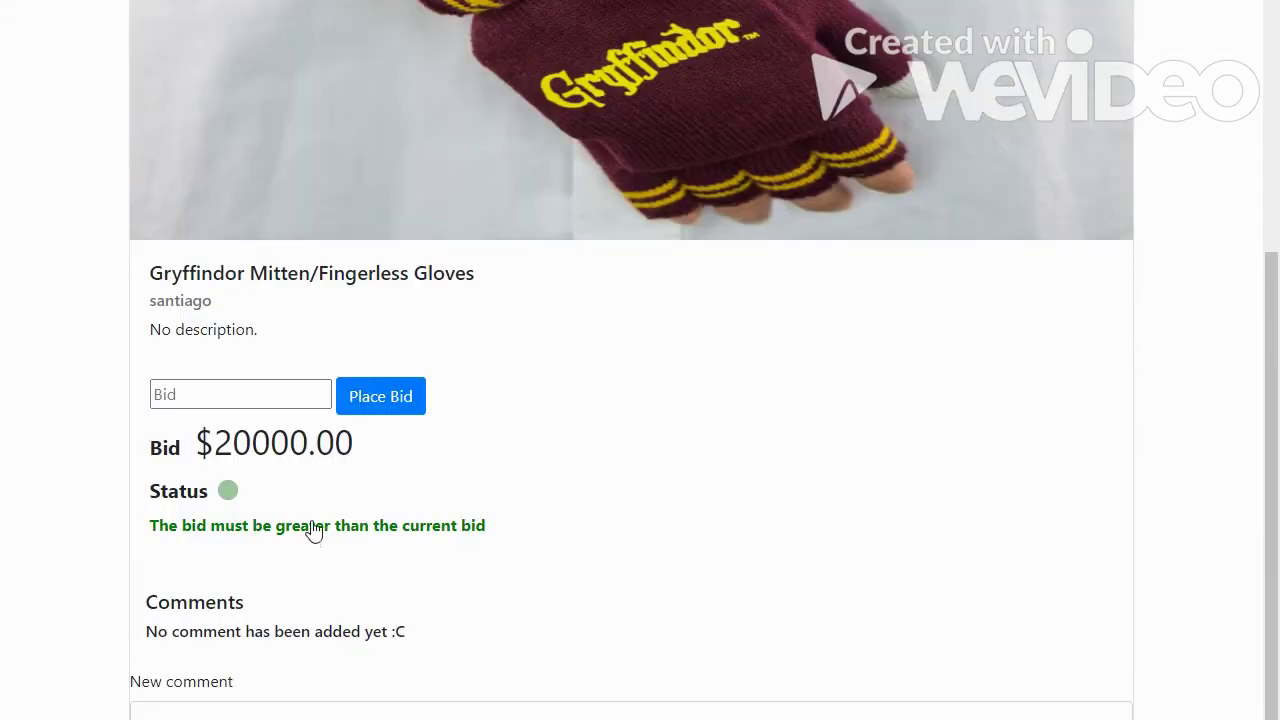
{"action": "left_click_drag", "start_coordinate": [166, 540], "coordinate": [491, 546]}
{"action": "left_click", "coordinate": [723, 523]}
{"action": "left_click", "coordinate": [630, 712]}
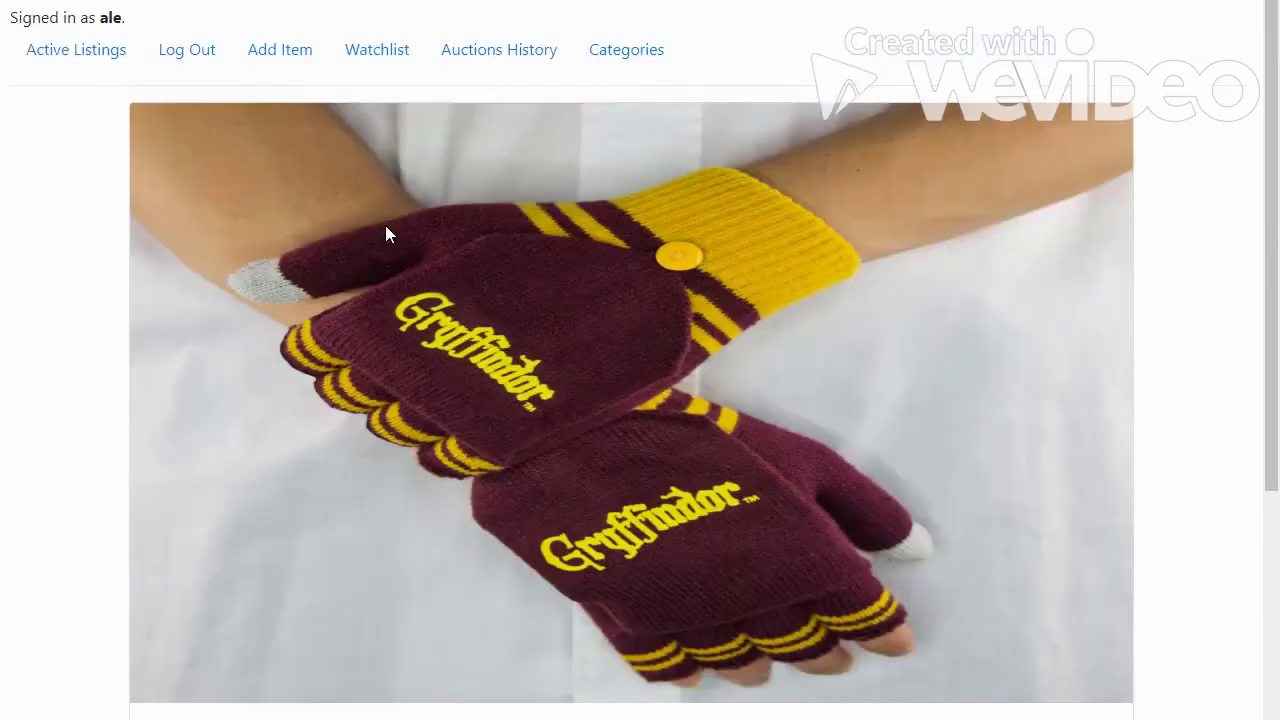
Return to Active Listings and reopen the Gryffindor gloves listing to review its $20000.00 bid.
{"action": "left_click", "coordinate": [78, 56]}
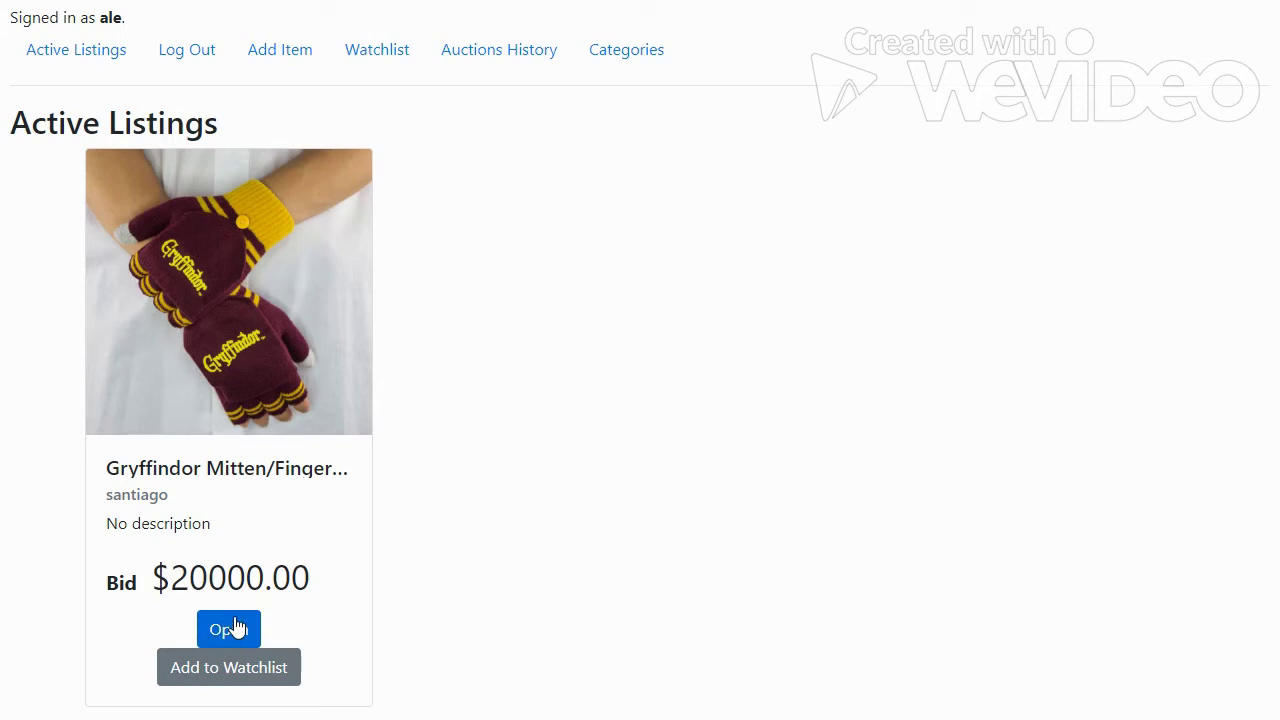
{"action": "left_click", "coordinate": [224, 622]}
{"action": "scroll", "coordinate": [391, 520], "scroll_direction": "down", "scroll_amount": 3}
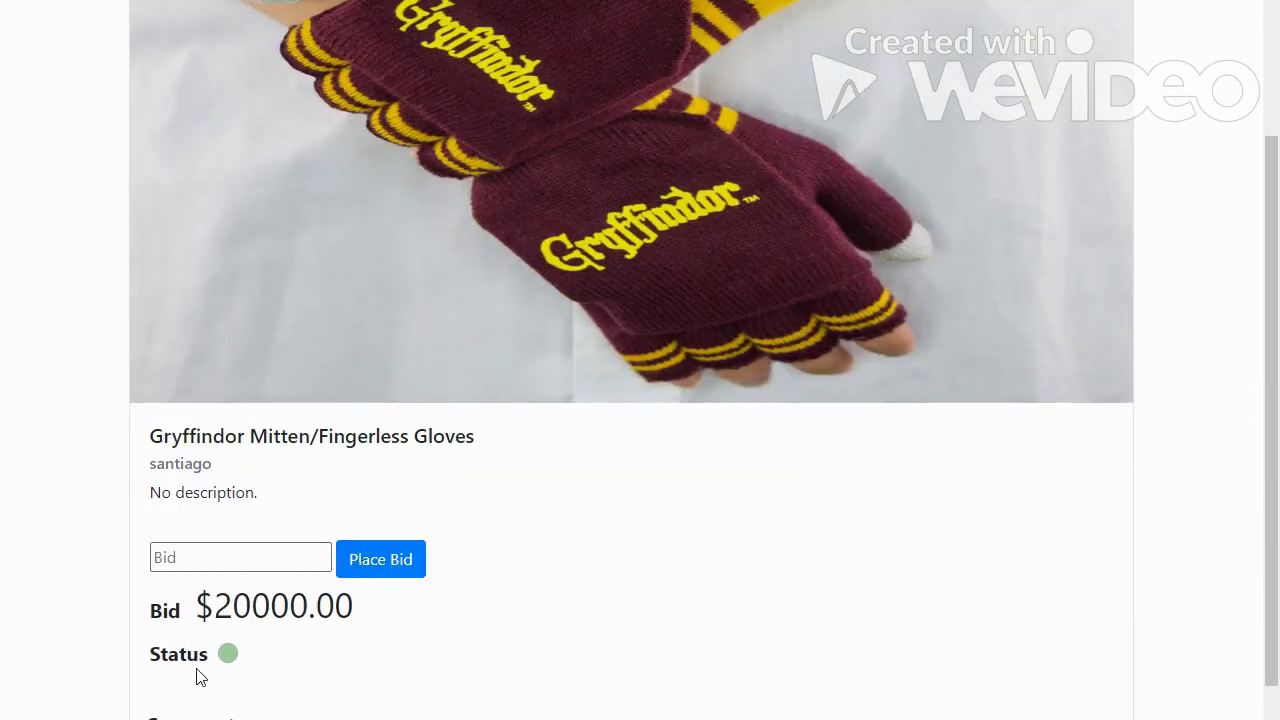
{"action": "scroll", "coordinate": [282, 345], "scroll_direction": "up", "scroll_amount": 3}
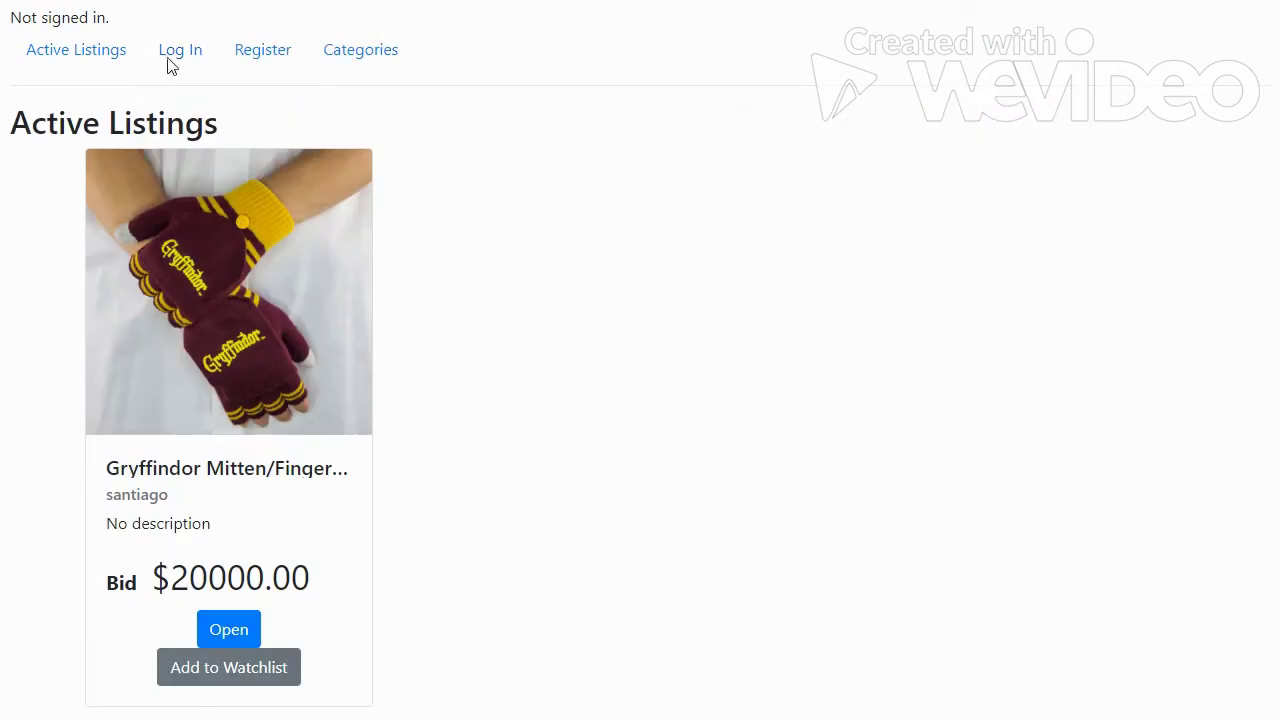
Sign in with the seller's username and password and open the gloves listing to its Time up button.
{"action": "left_click", "coordinate": [172, 56]}
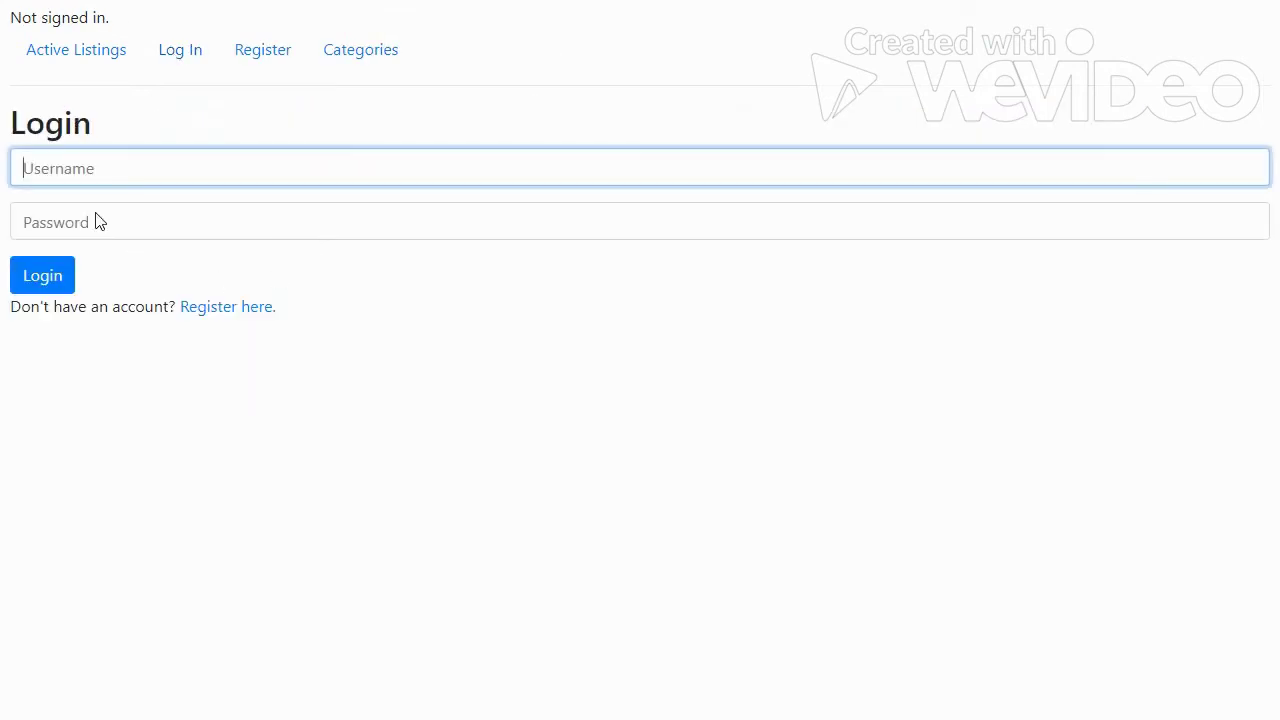
{"action": "type", "text": "santiago"}
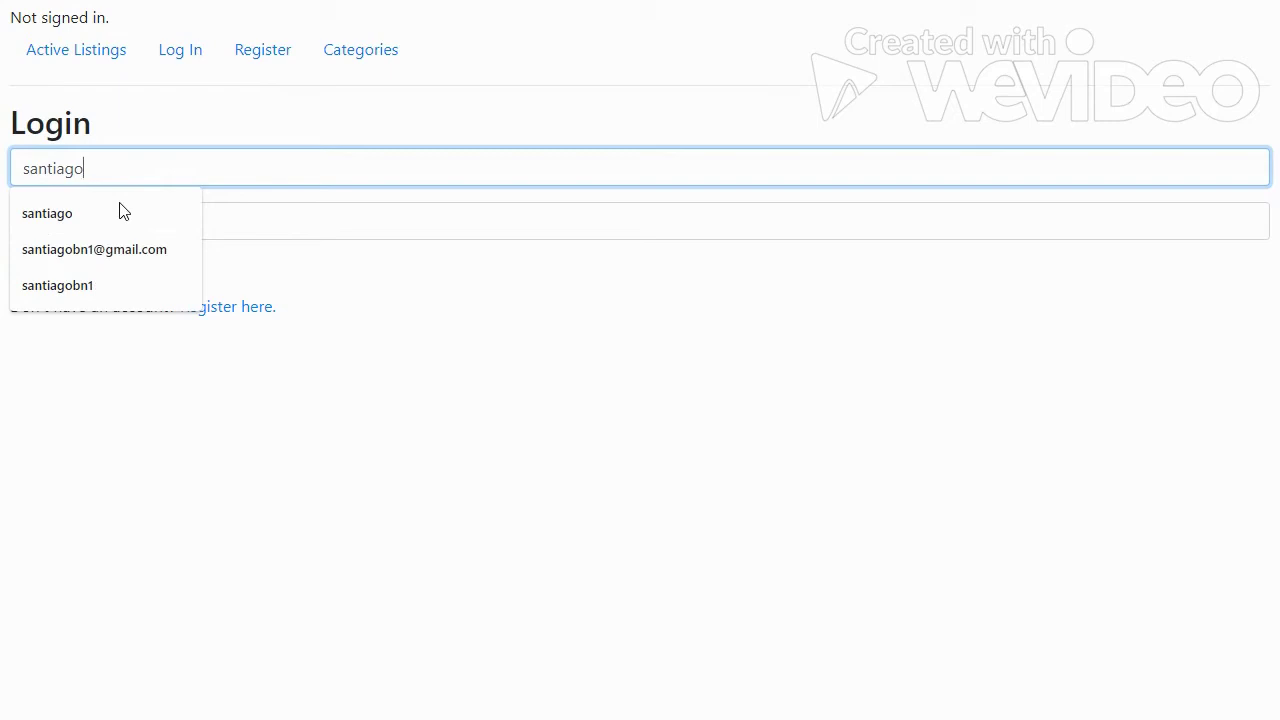
{"action": "key", "text": "Tab"}
{"action": "type", "text": "•"}
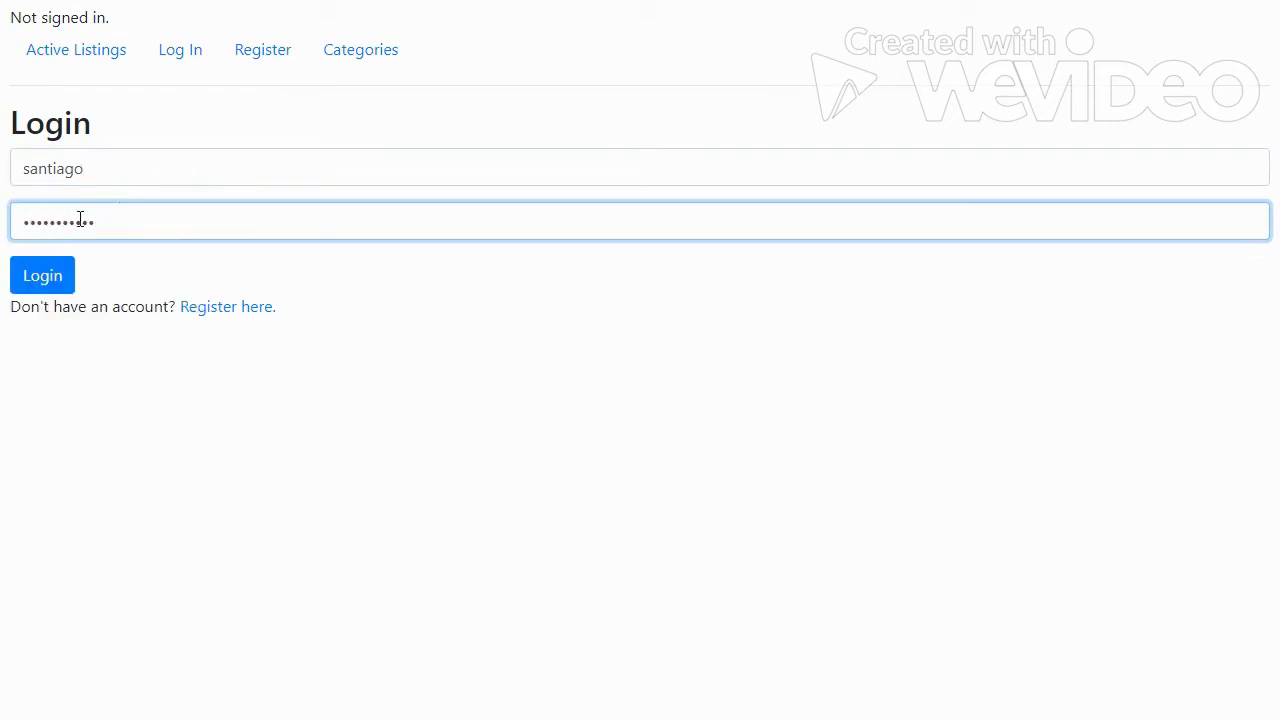
{"action": "left_click", "coordinate": [68, 272]}
{"action": "left_click", "coordinate": [251, 634]}
{"action": "scroll", "coordinate": [229, 442], "scroll_direction": "down", "scroll_amount": 5}
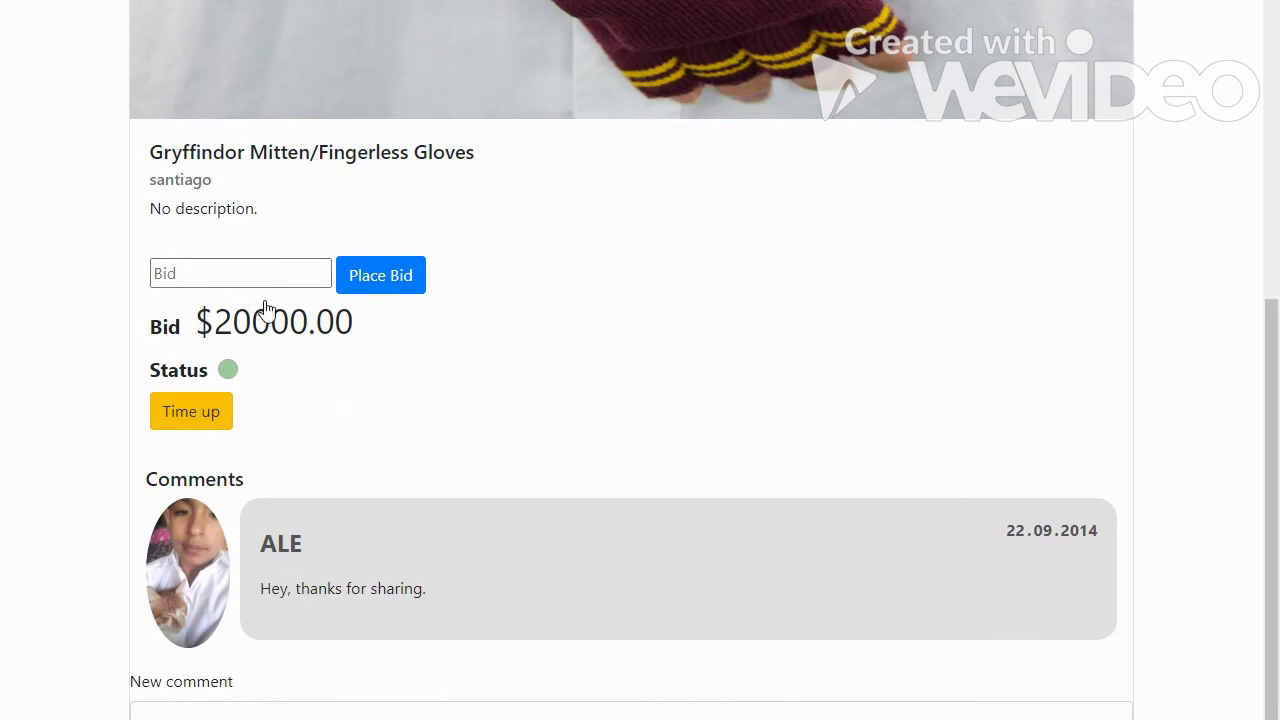
End the gloves auction with Time up, then sign in as the winning bidder.
{"action": "left_click", "coordinate": [196, 428]}
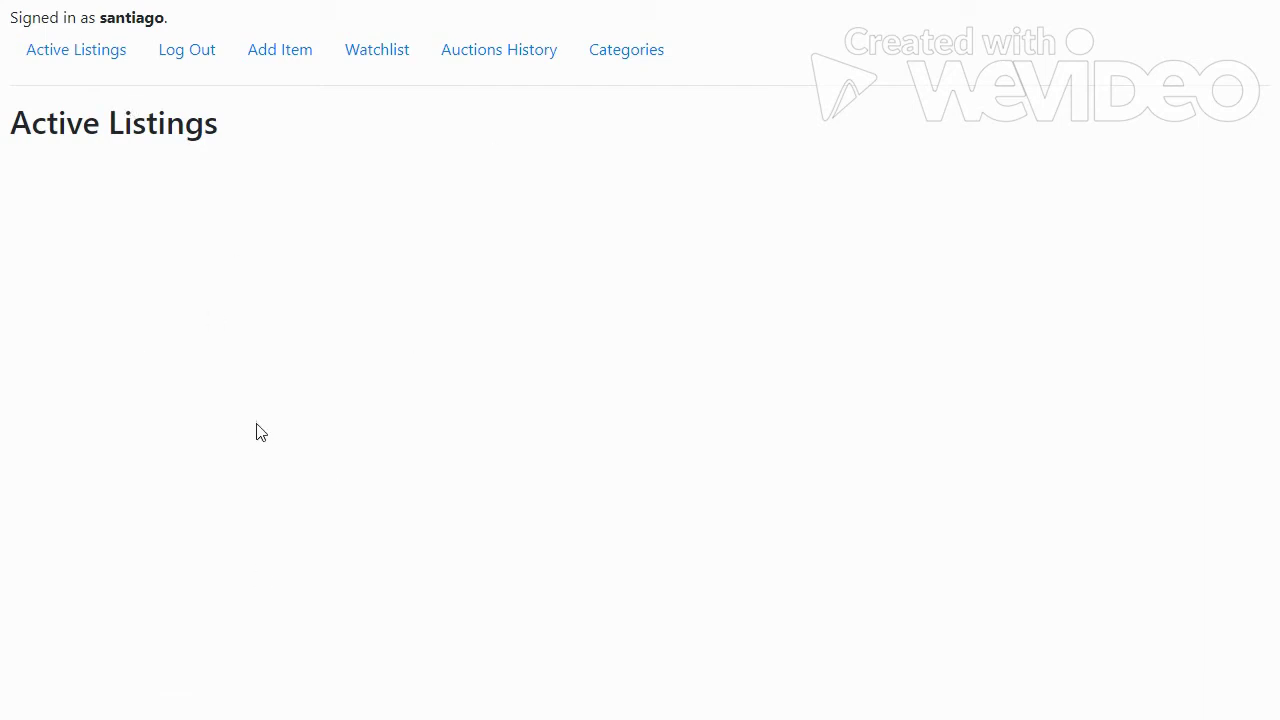
{"action": "left_click", "coordinate": [190, 55]}
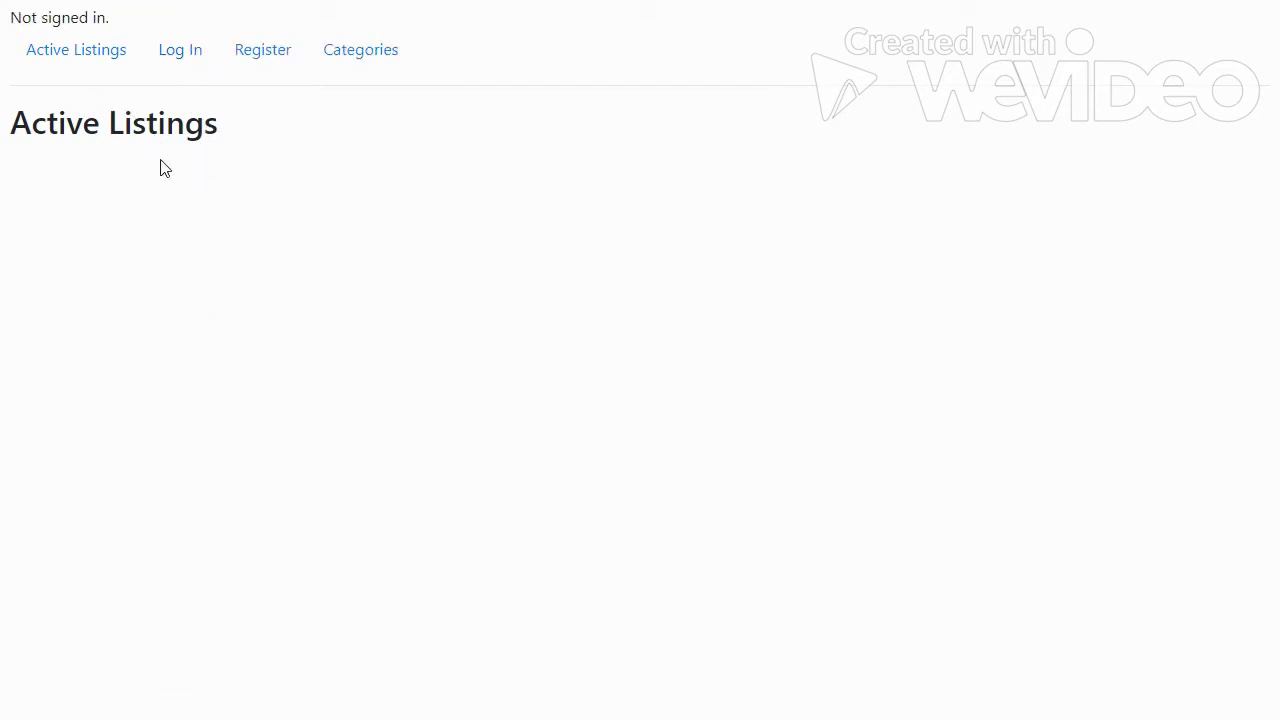
{"action": "left_click", "coordinate": [176, 55]}
{"action": "type", "text": "ale"}
{"action": "key", "text": "Tab"}
{"action": "type", "text": "ale"}
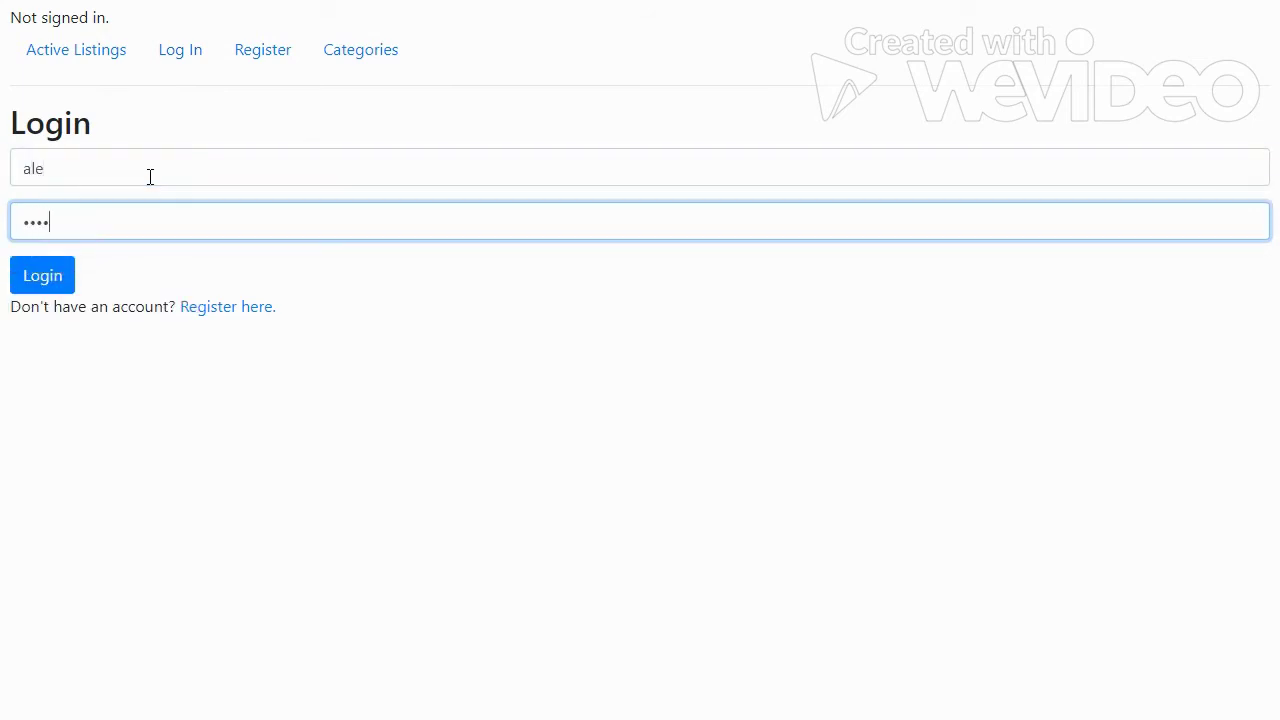
{"action": "key", "text": "Return"}
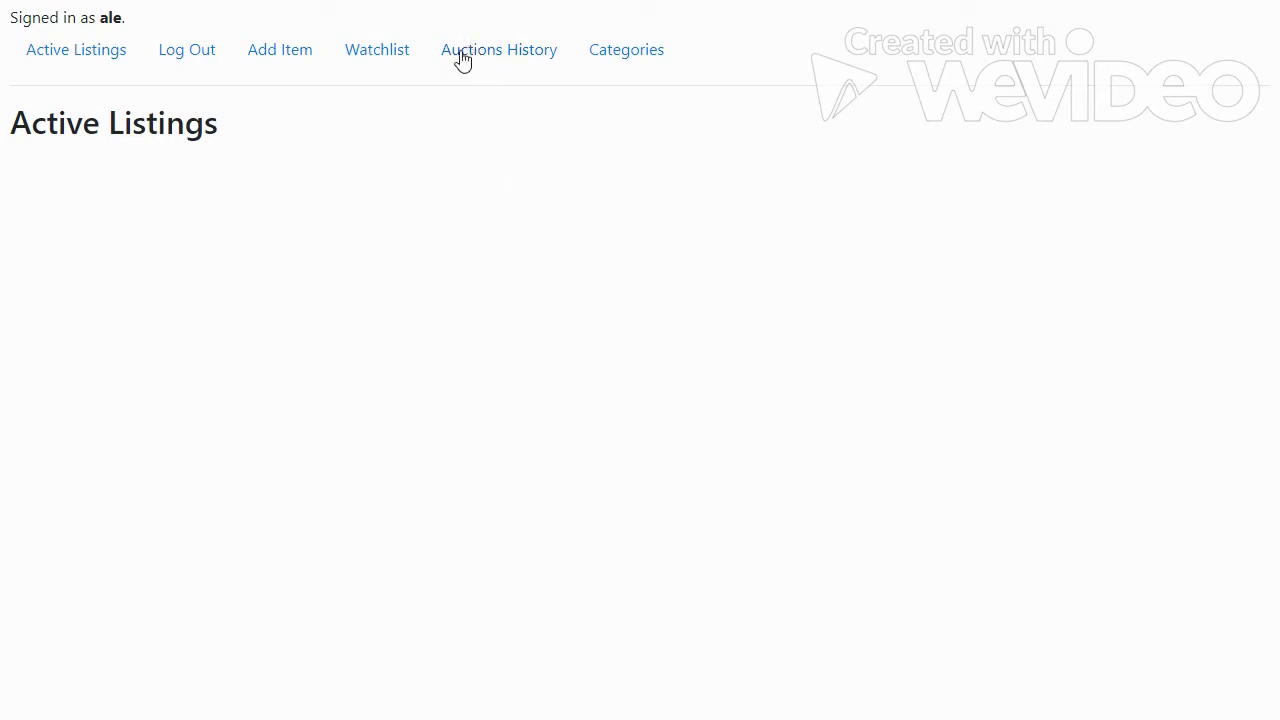
Check Auctions History for the won Gryffindor Mitten/Fingerless Gloves, then return to Active Listings.
{"action": "left_click", "coordinate": [519, 62]}
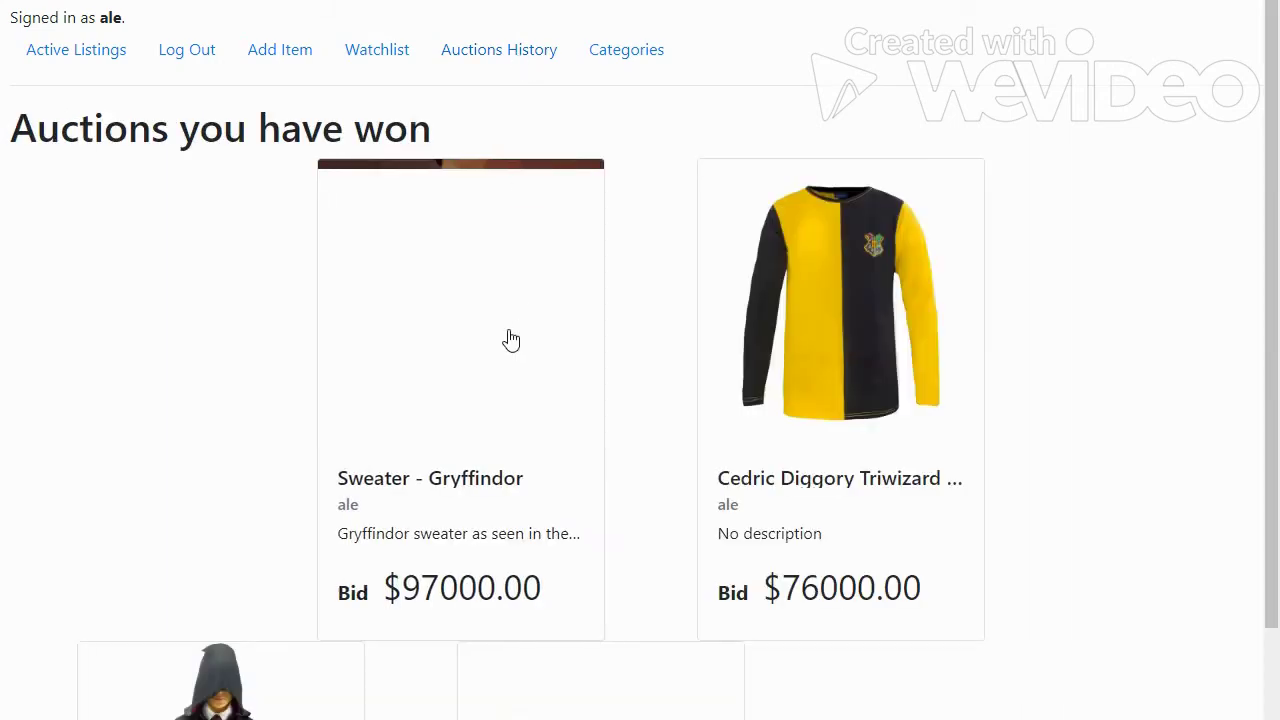
{"action": "scroll", "coordinate": [508, 340], "scroll_direction": "down", "scroll_amount": 3}
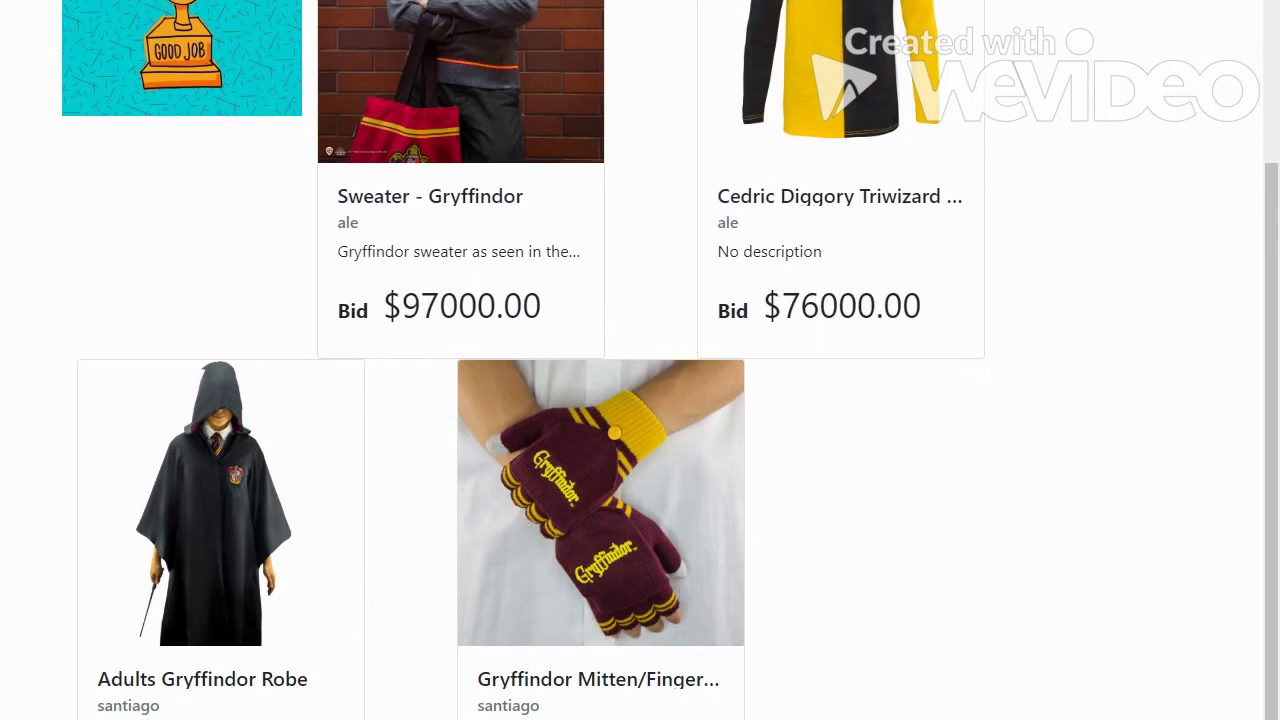
{"action": "scroll", "coordinate": [305, 42], "scroll_direction": "up", "scroll_amount": 3}
{"action": "left_click", "coordinate": [94, 52]}
Delete the Adults Gryffindor Robe row from the watchlist.
{"action": "left_click", "coordinate": [375, 54]}
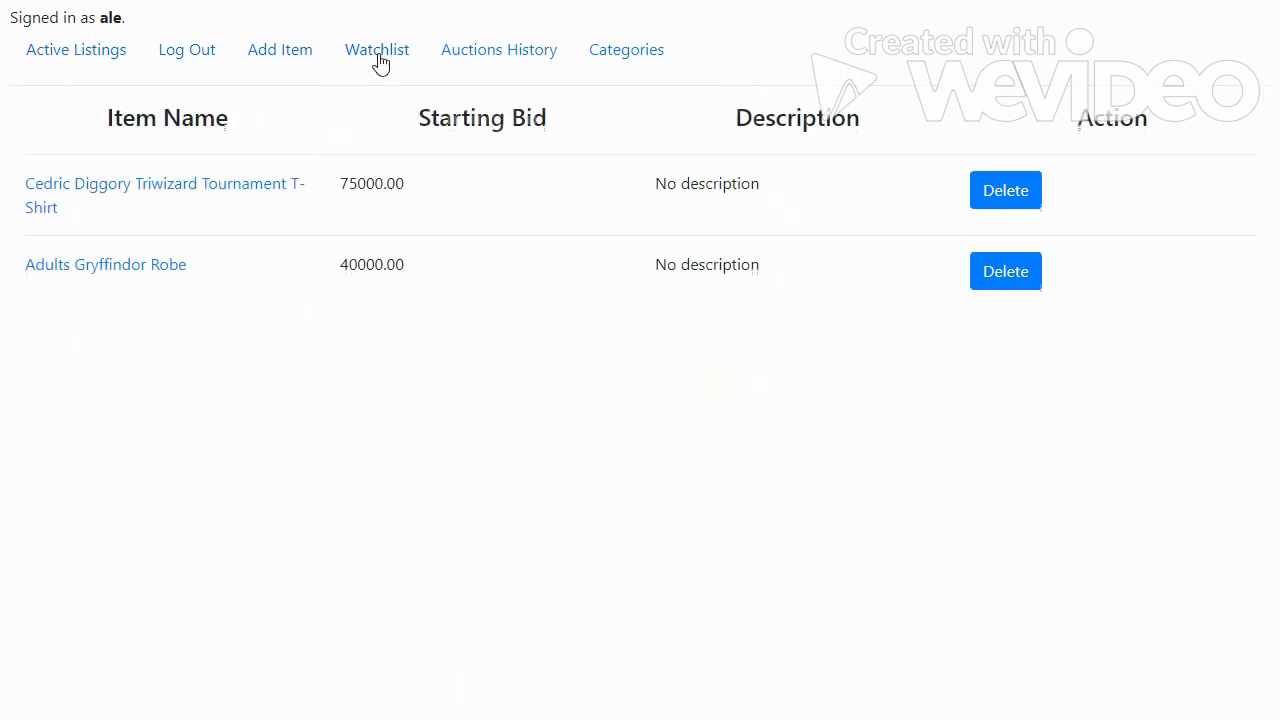
{"action": "left_click", "coordinate": [1012, 285]}
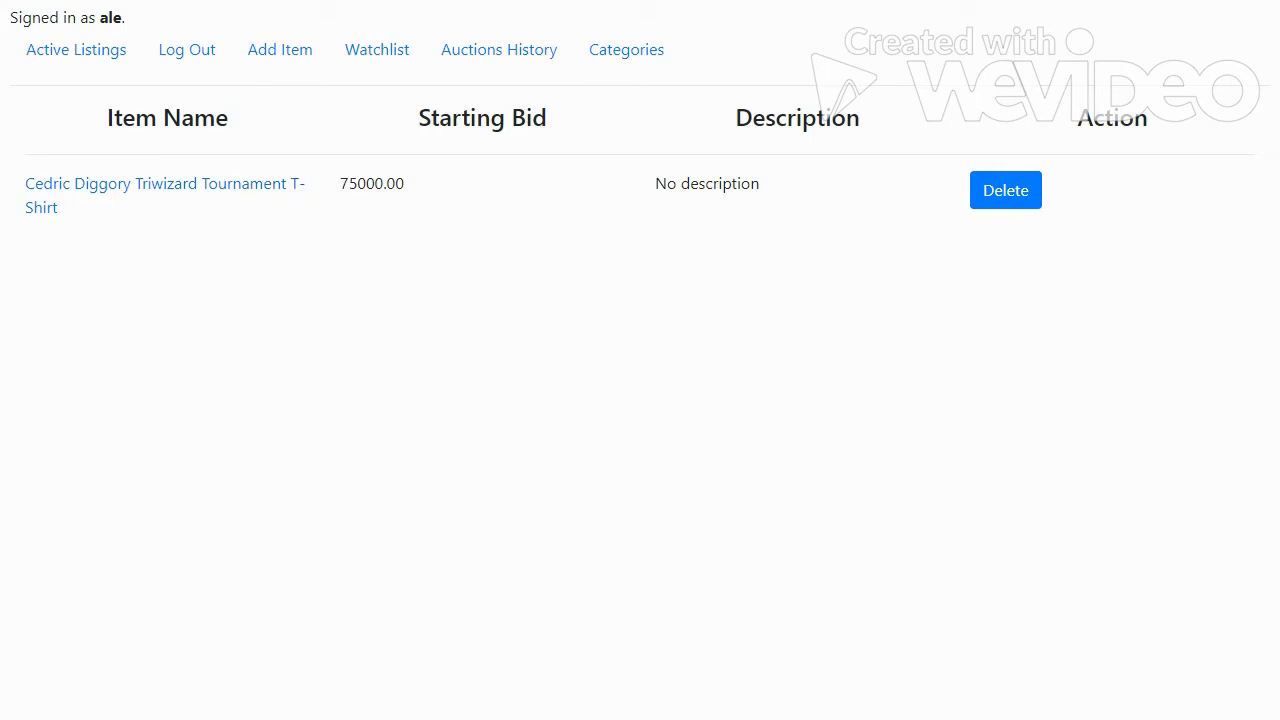
Go to the site's /admin address and sign in to Django admin with an authorized account.
{"action": "type", "text": "127.0.0.1:8000/"}
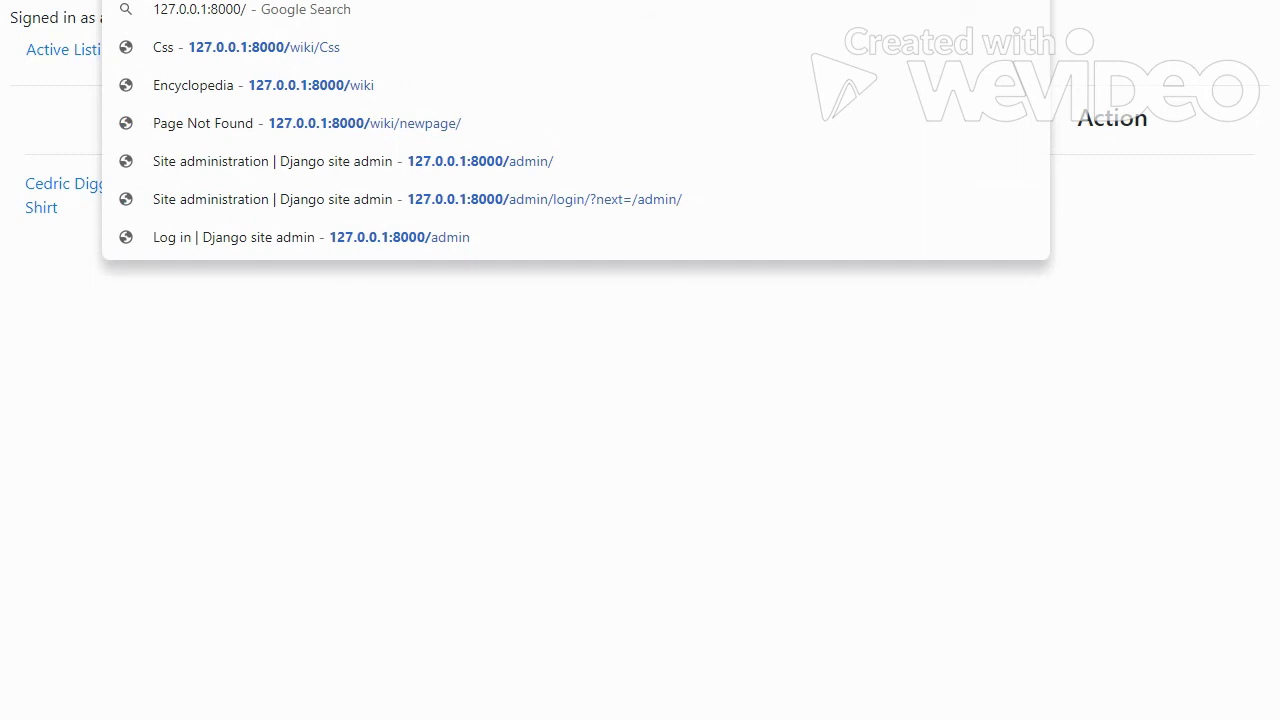
{"action": "type", "text": "admin"}
{"action": "key", "text": "Return"}
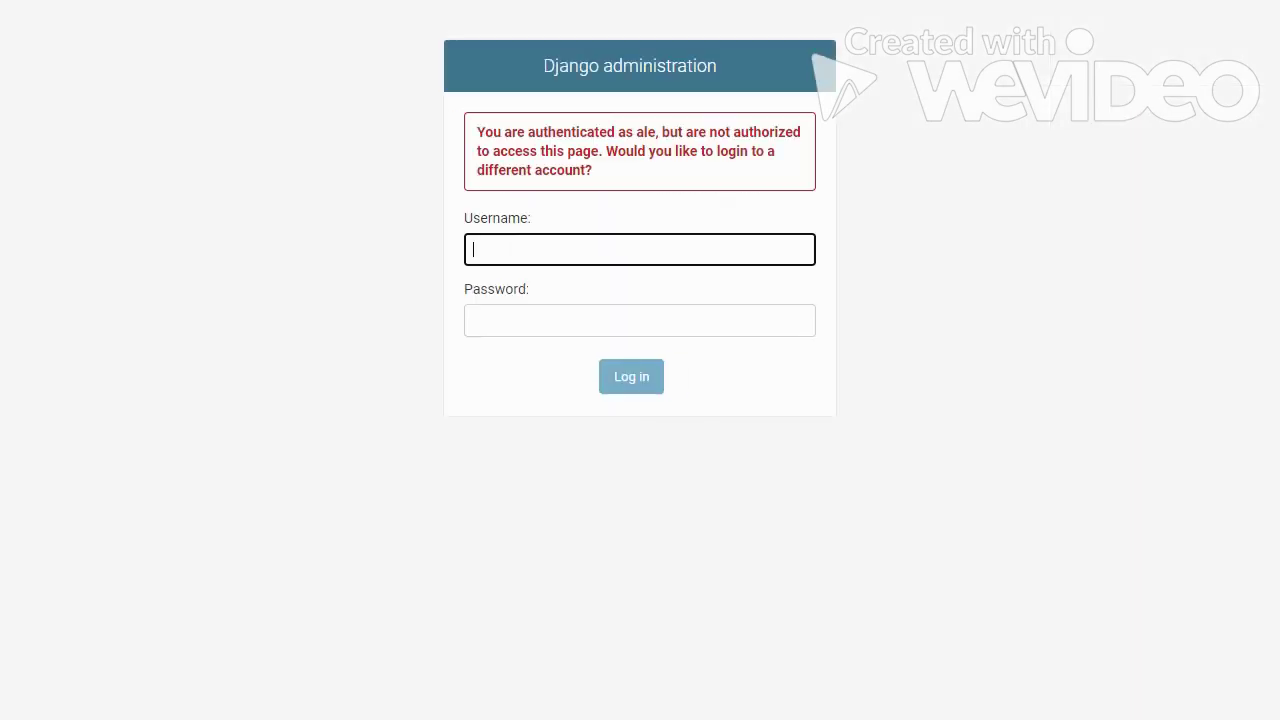
{"action": "type", "text": "santiago"}
{"action": "key", "text": "Tab"}
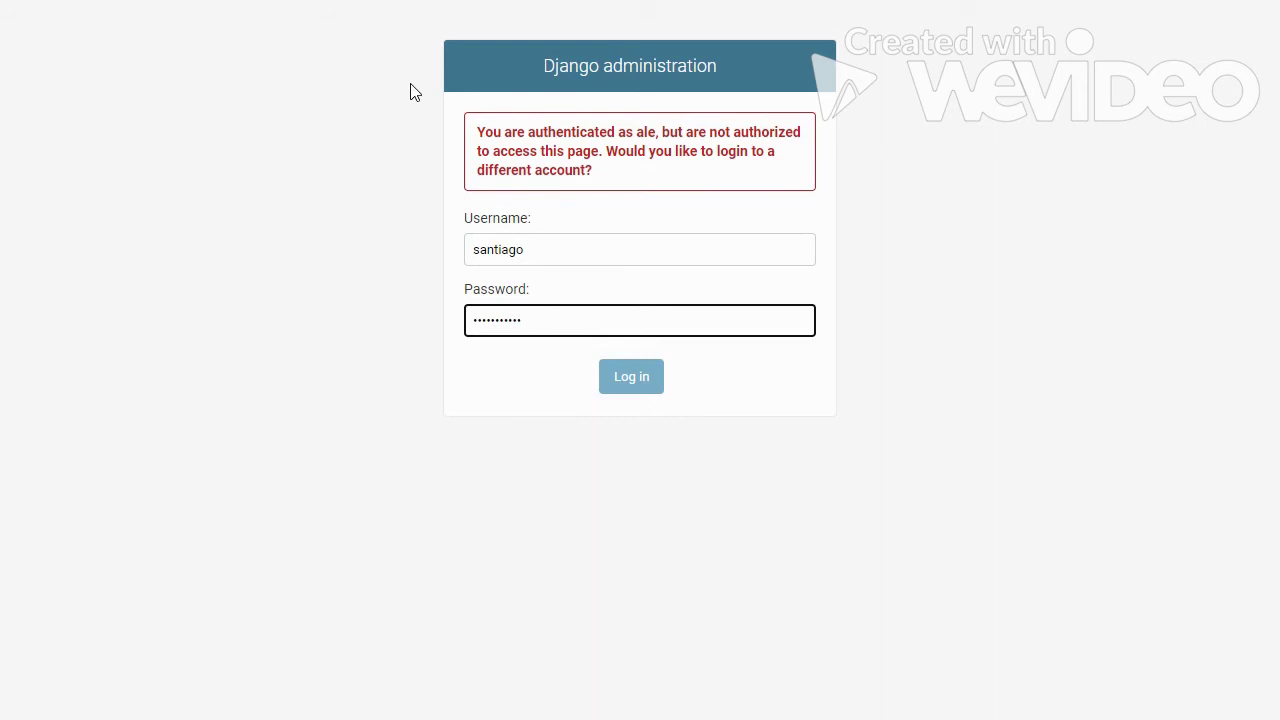
{"action": "key", "text": "Return"}
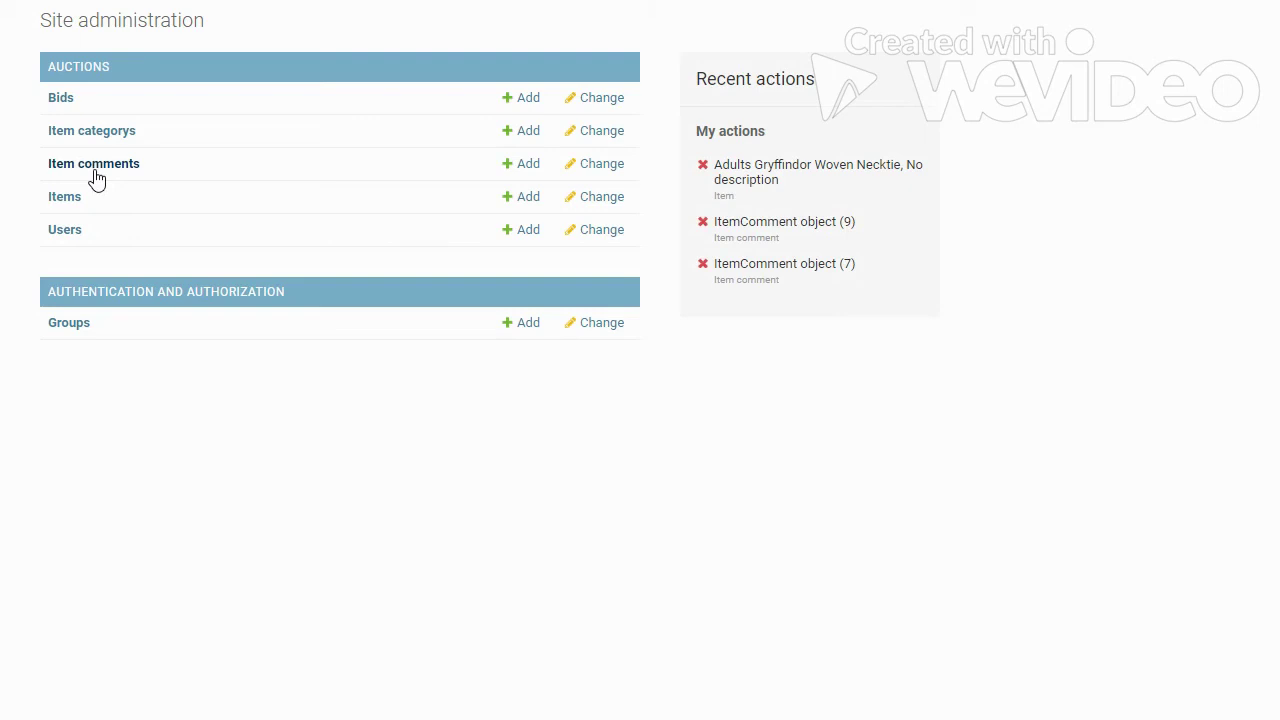
Delete ItemComment object (10) from the Item comments list, confirming with Yes, I'm sure.
{"action": "left_click", "coordinate": [81, 177]}
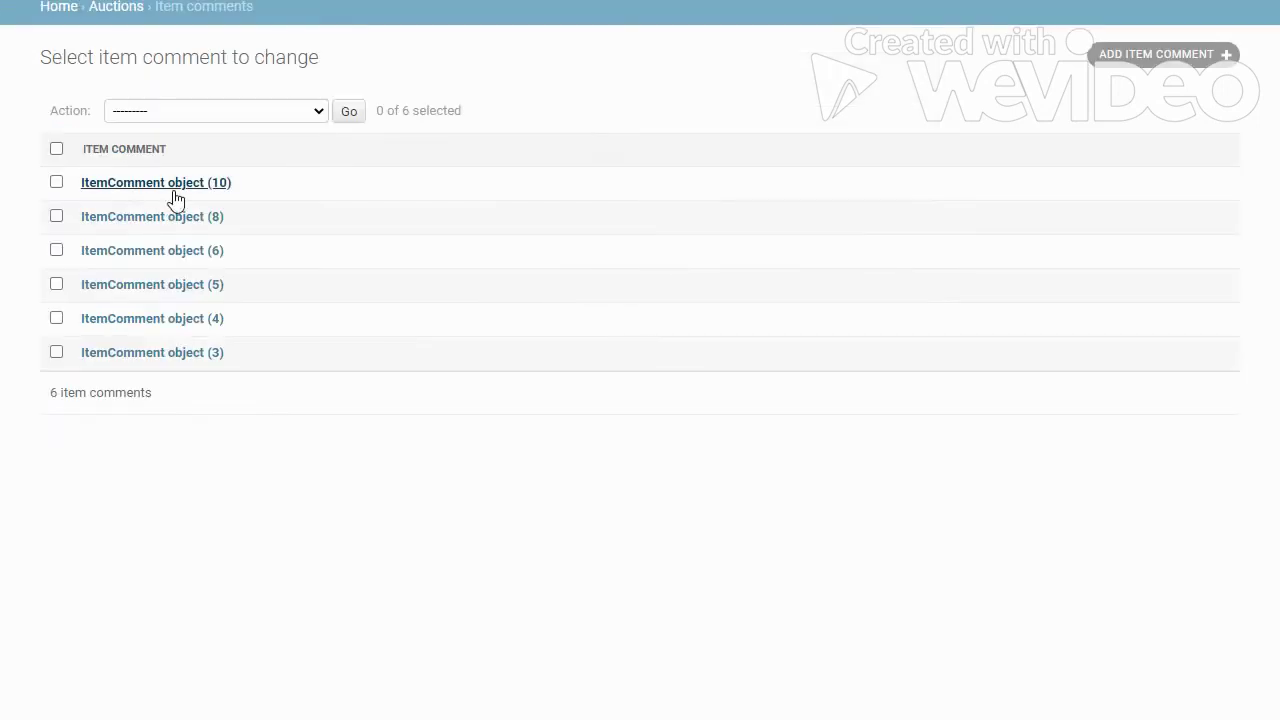
{"action": "left_click", "coordinate": [172, 197]}
{"action": "triple_click", "coordinate": [337, 156]}
{"action": "left_click", "coordinate": [100, 498]}
{"action": "left_click", "coordinate": [82, 268]}
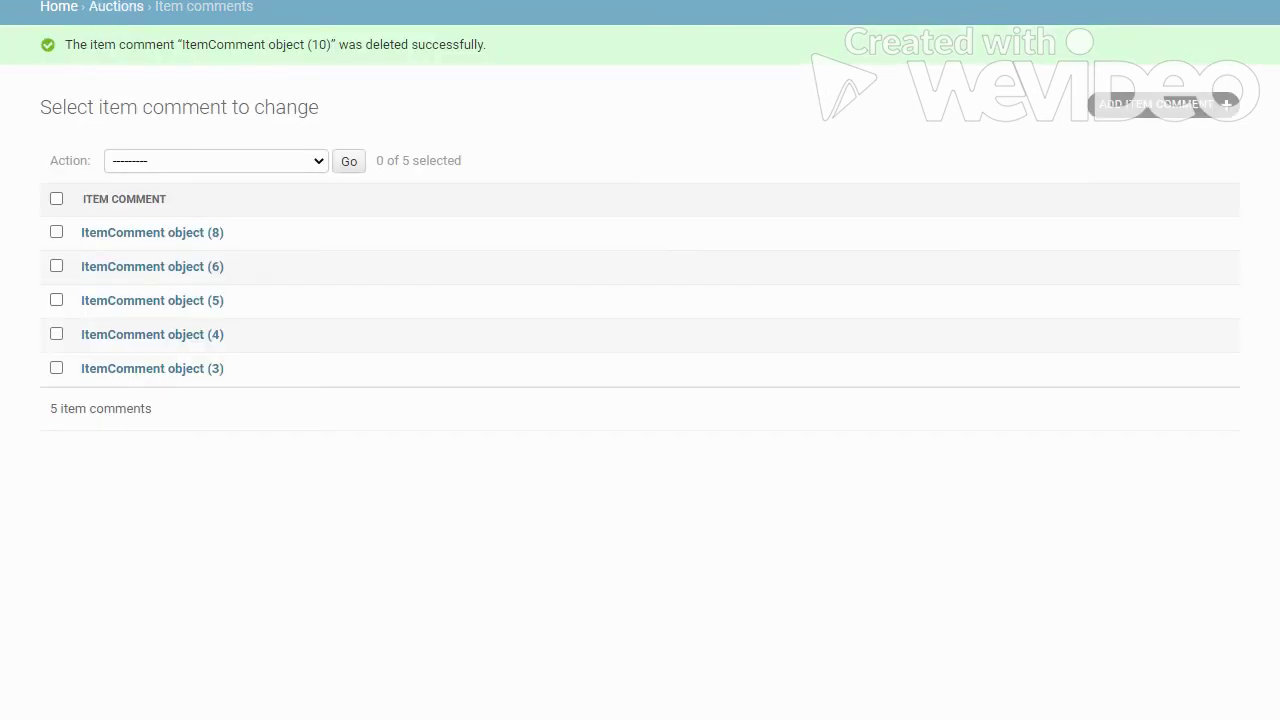
{"action": "key", "text": "alt+Left"}
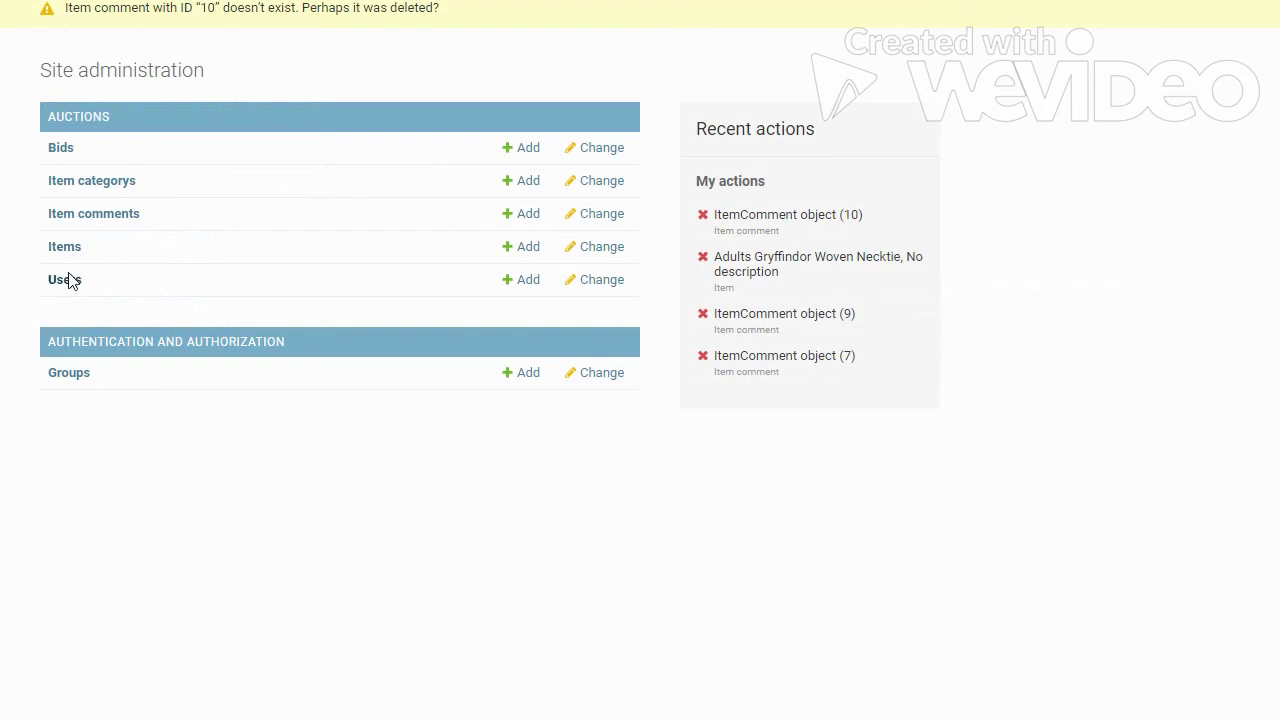
Look over the item categories, then return home and reopen the Item comments list.
{"action": "left_click", "coordinate": [112, 187]}
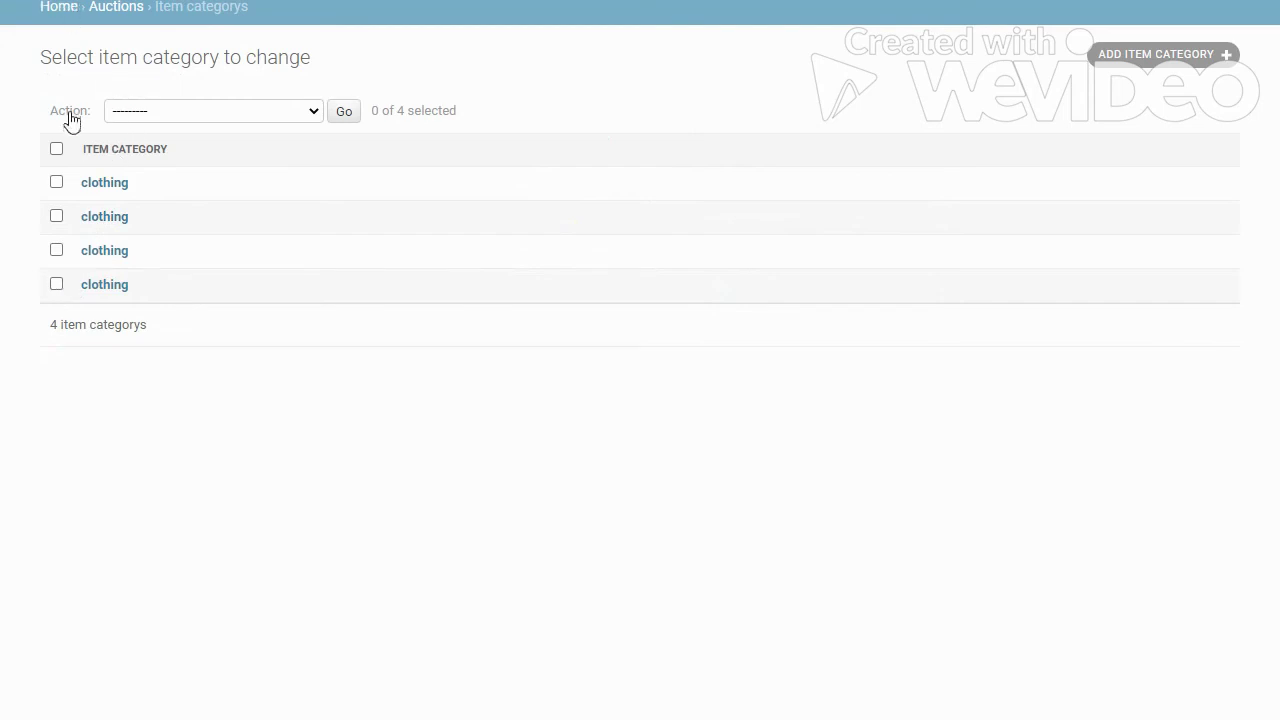
{"action": "left_click", "coordinate": [60, 8]}
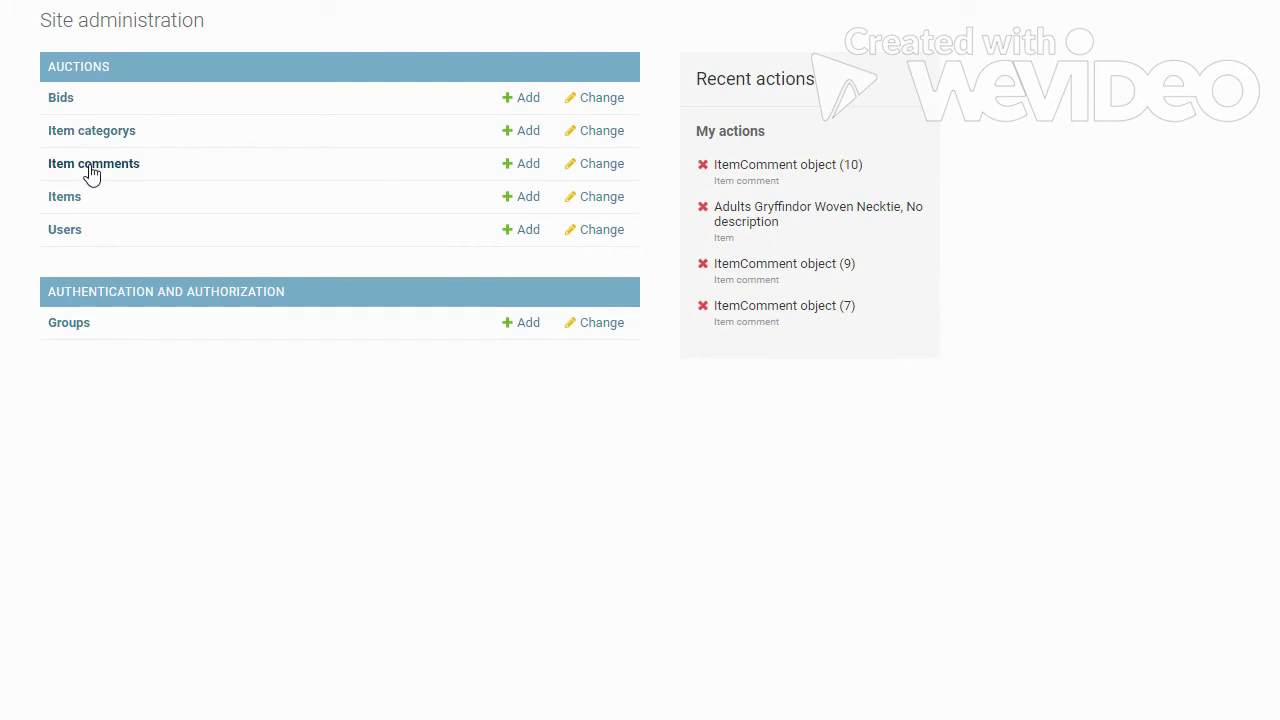
{"action": "left_click", "coordinate": [108, 175]}
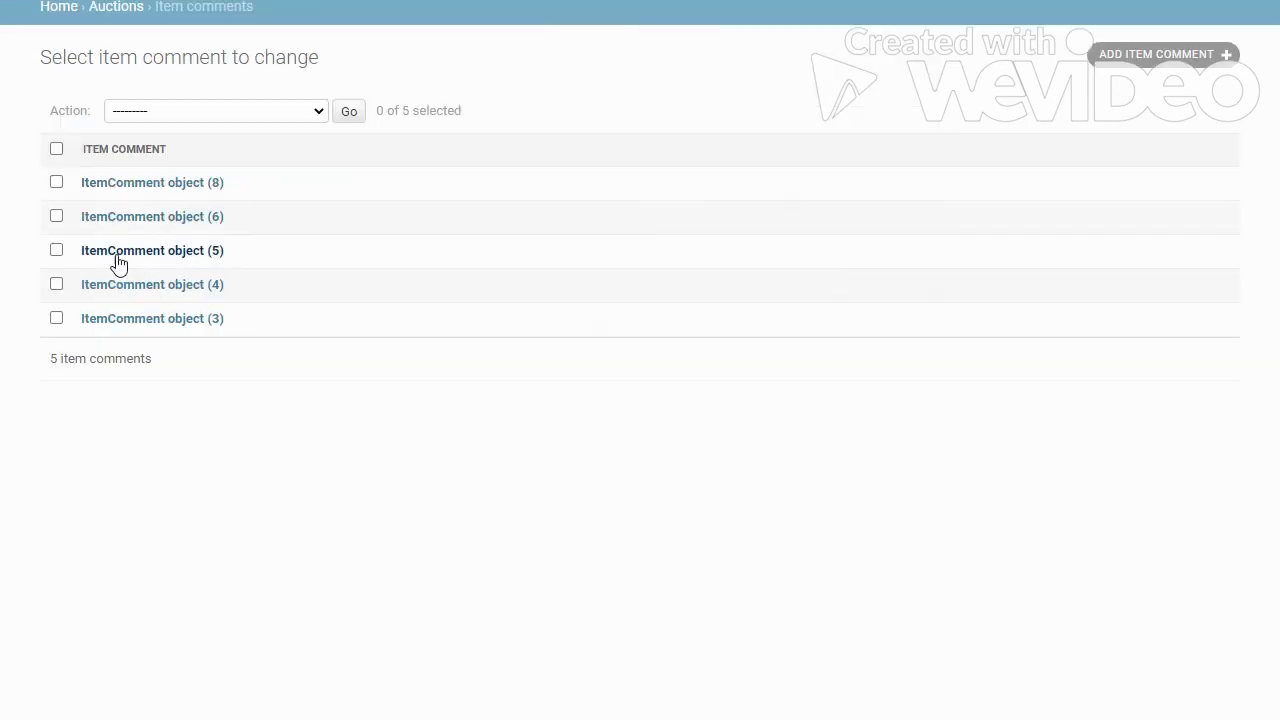
Delete the Gryffindor Mitten/Fingerless Gloves item from Auctions > Items, confirming the deletion.
{"action": "left_click", "coordinate": [125, 7]}
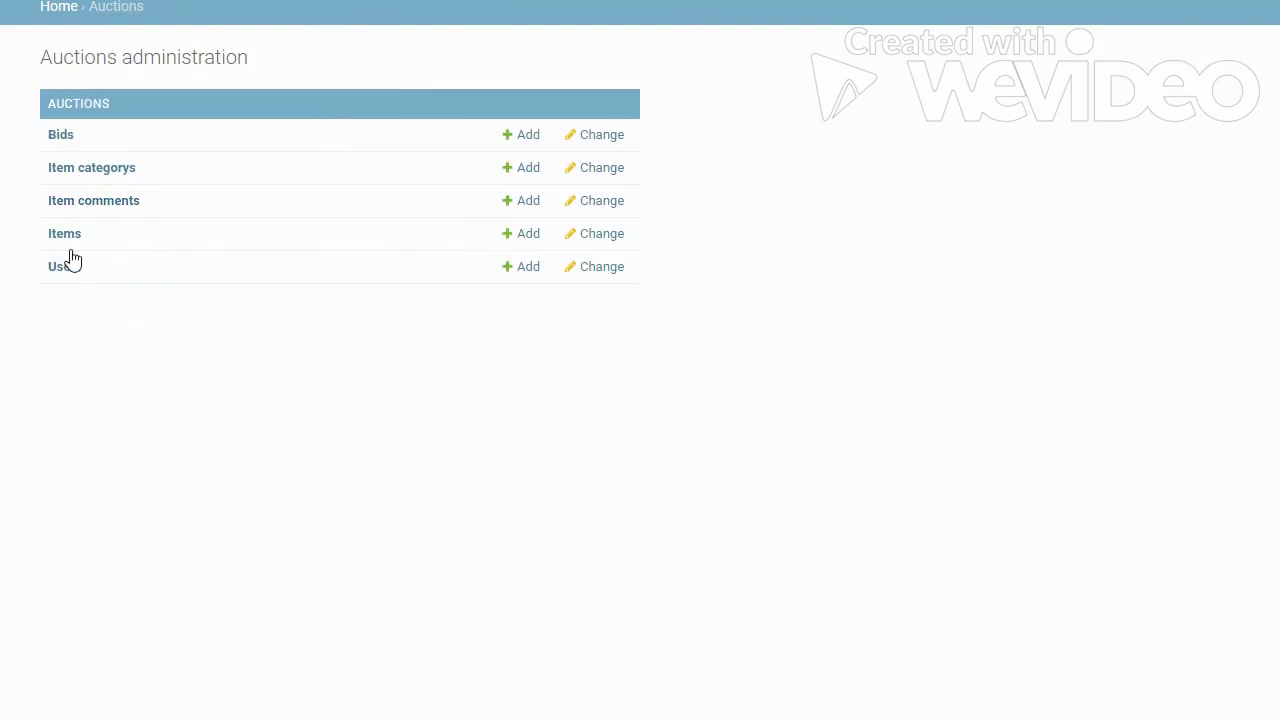
{"action": "left_click", "coordinate": [68, 238]}
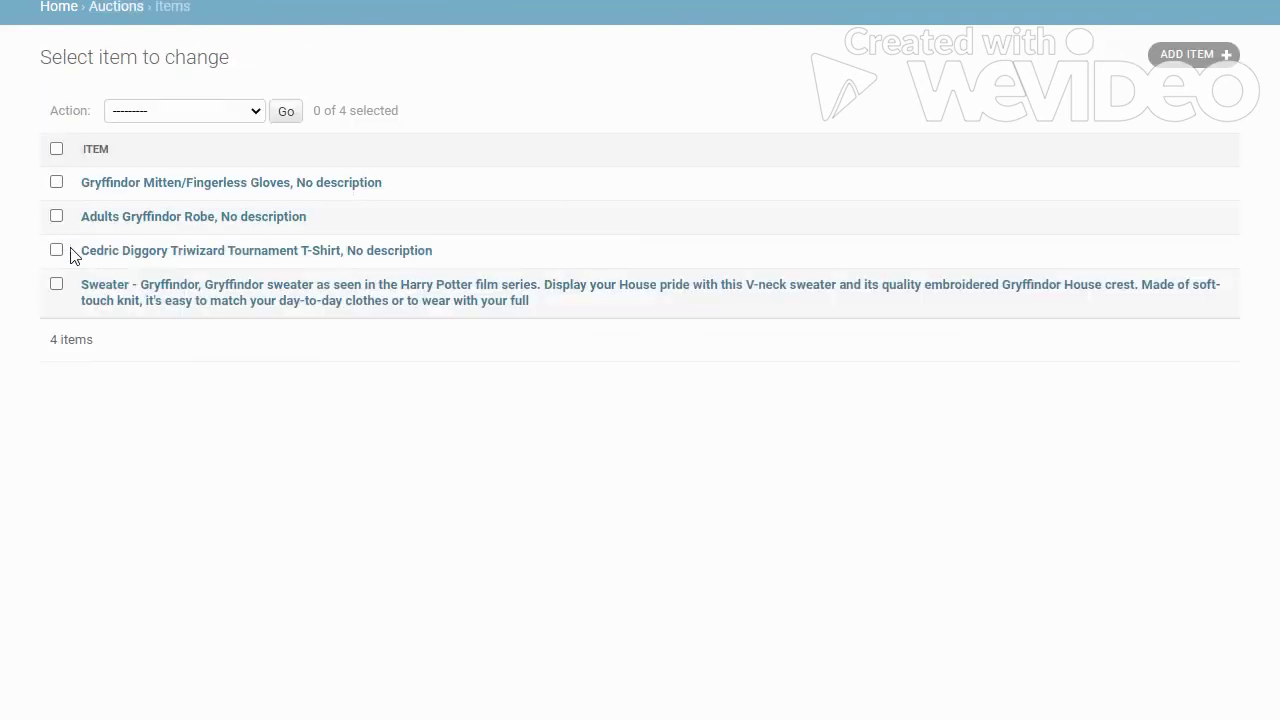
{"action": "left_click", "coordinate": [57, 184]}
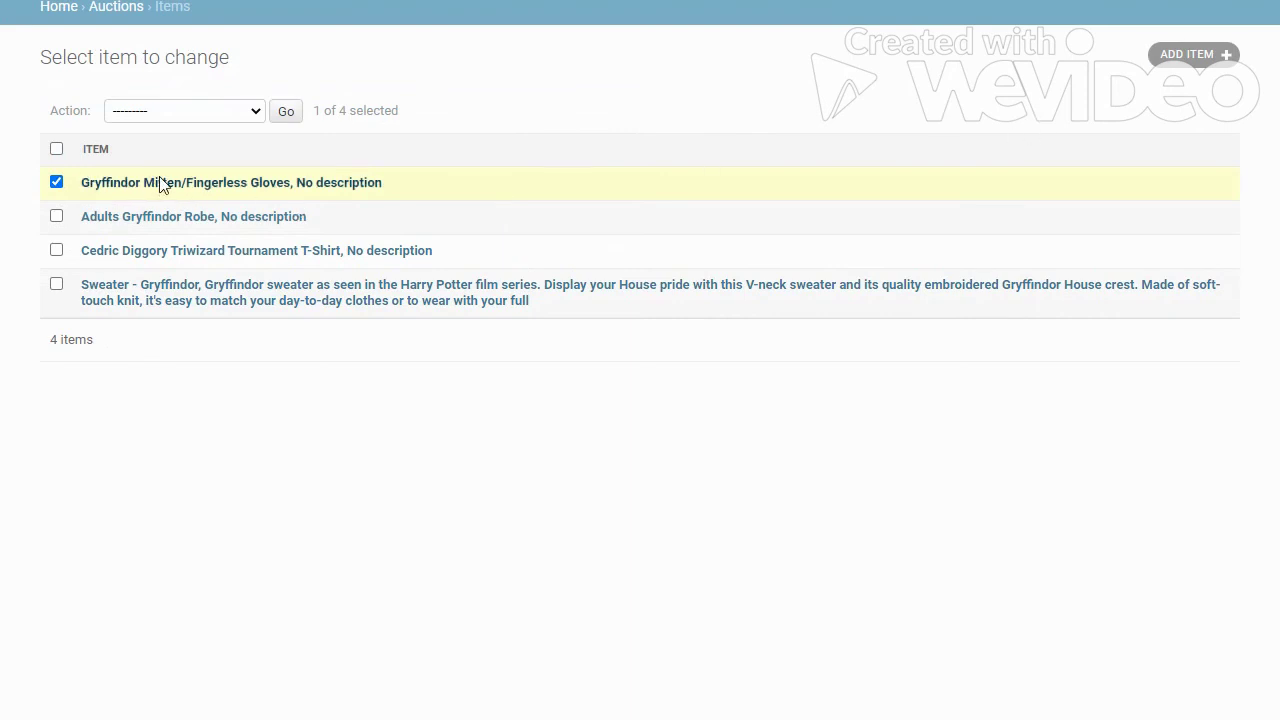
{"action": "left_click", "coordinate": [118, 10]}
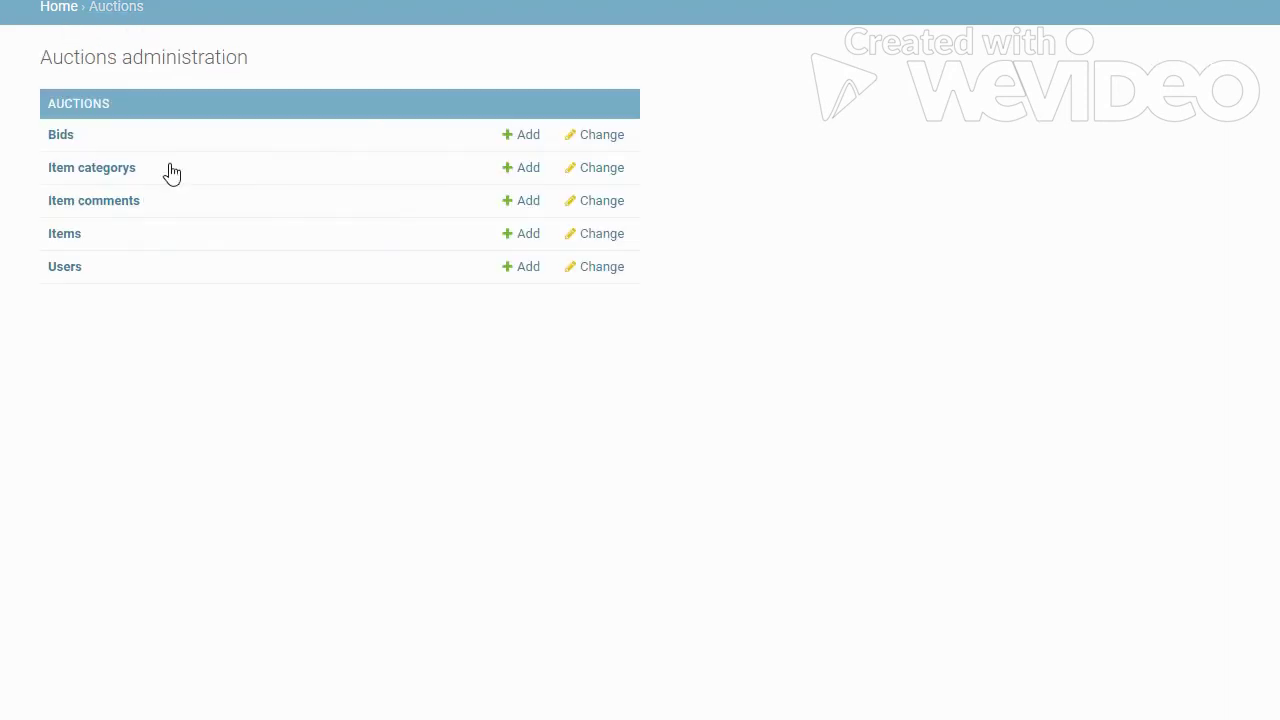
{"action": "left_click", "coordinate": [68, 236]}
{"action": "left_click", "coordinate": [56, 182]}
{"action": "left_click", "coordinate": [289, 183]}
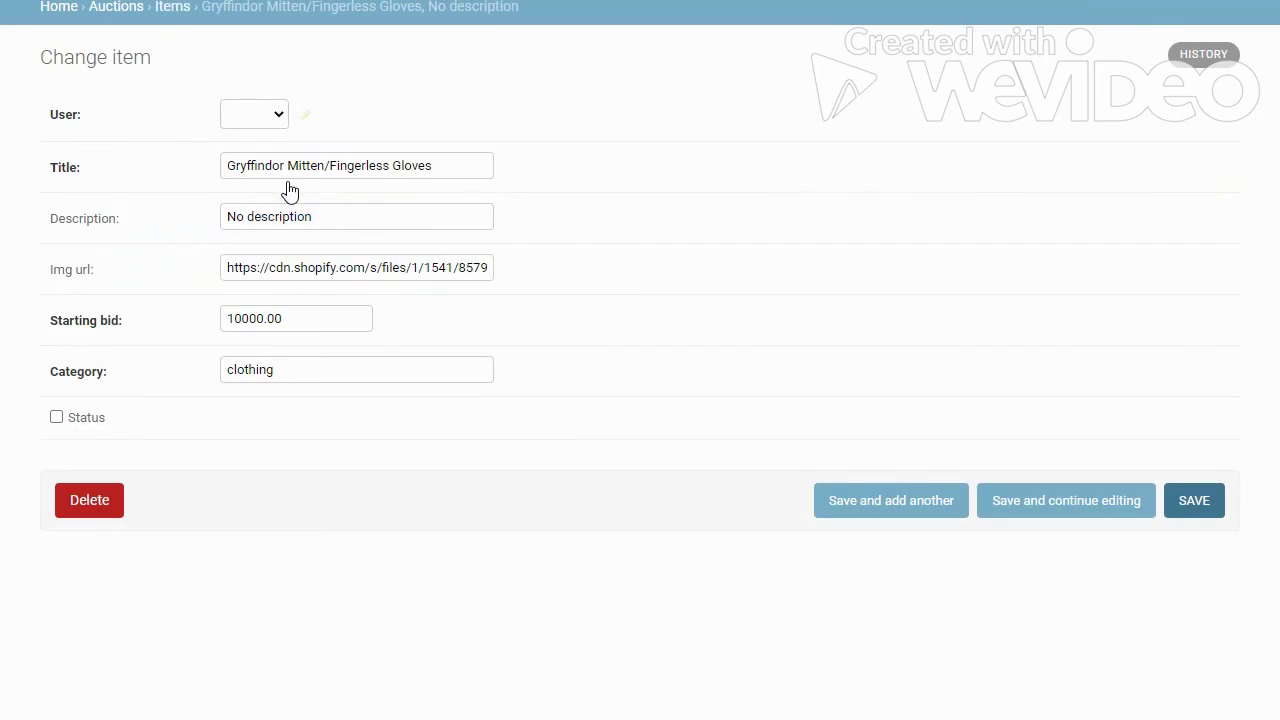
{"action": "left_click", "coordinate": [87, 512]}
{"action": "left_click", "coordinate": [100, 455]}
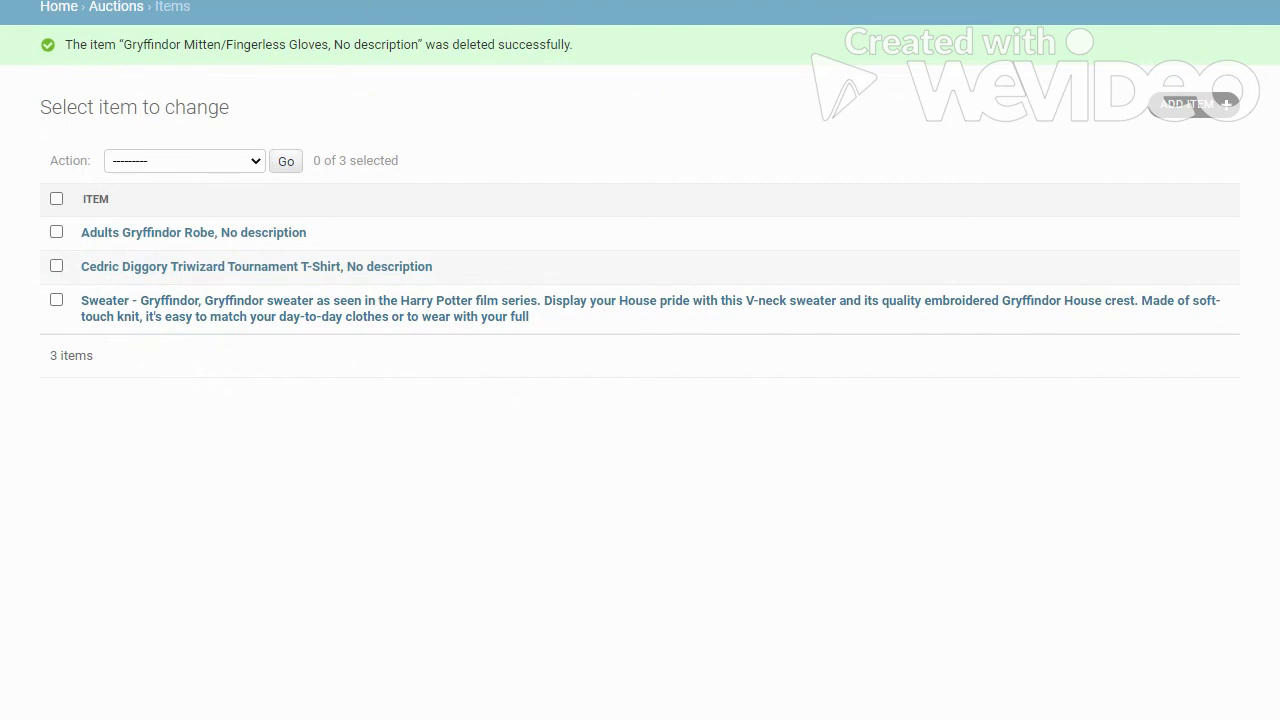
Load the auction site's home page at 127.0.0.1:8000/.
{"action": "key", "text": "ctrl+l"}
{"action": "type", "text": "127.0.0.1:8000/"}
{"action": "key", "text": "Return"}
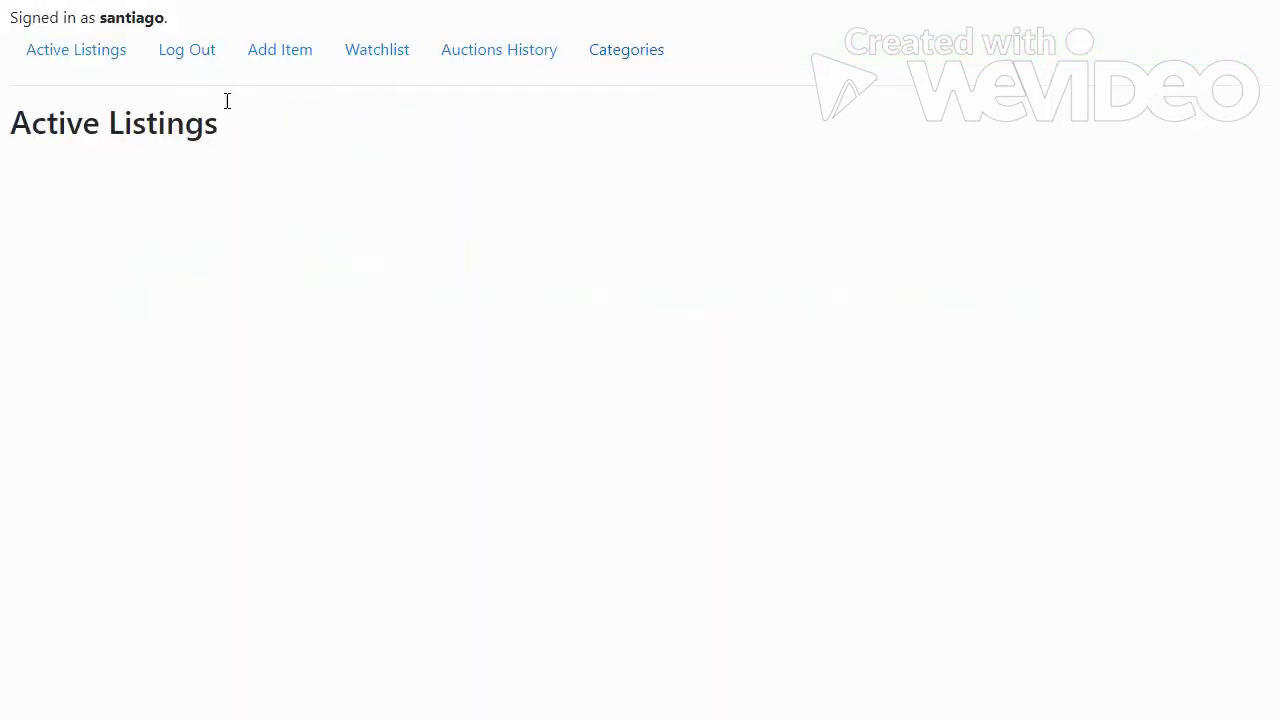
Log out and sign back in to the auction site with another user's credentials.
{"action": "left_click", "coordinate": [190, 58]}
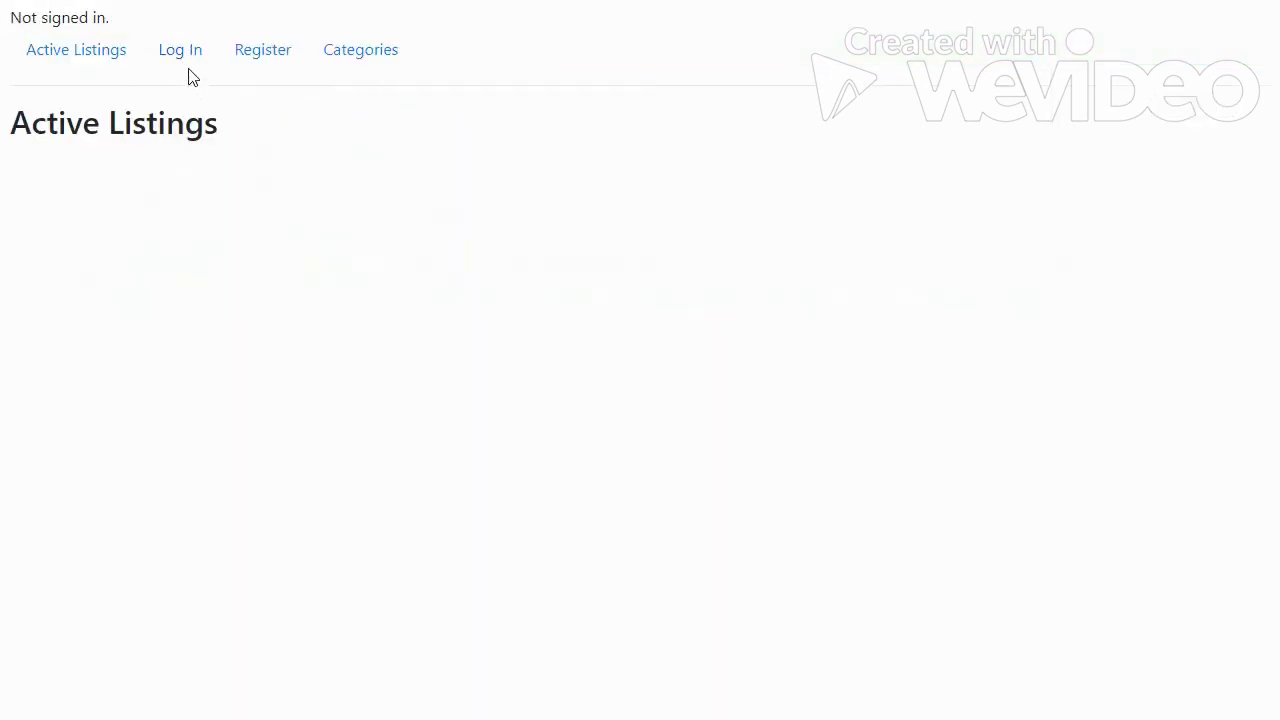
{"action": "left_click", "coordinate": [180, 52]}
{"action": "type", "text": "ale"}
{"action": "key", "text": "Tab"}
{"action": "type", "text": "123"}
{"action": "key", "text": "Return"}
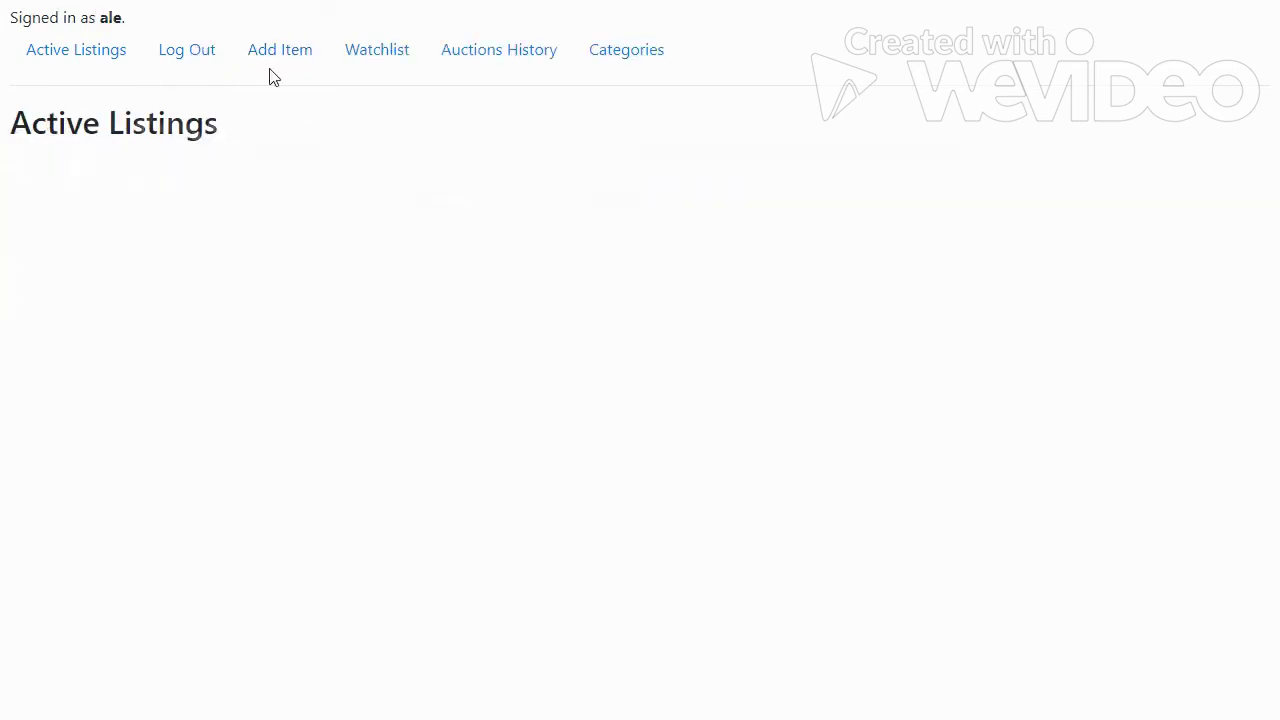
Choose Toys as the category and submit the Nimbus 2000 - New Edition listing.
{"action": "scroll", "coordinate": [543, 229], "scroll_direction": "down", "scroll_amount": 5}
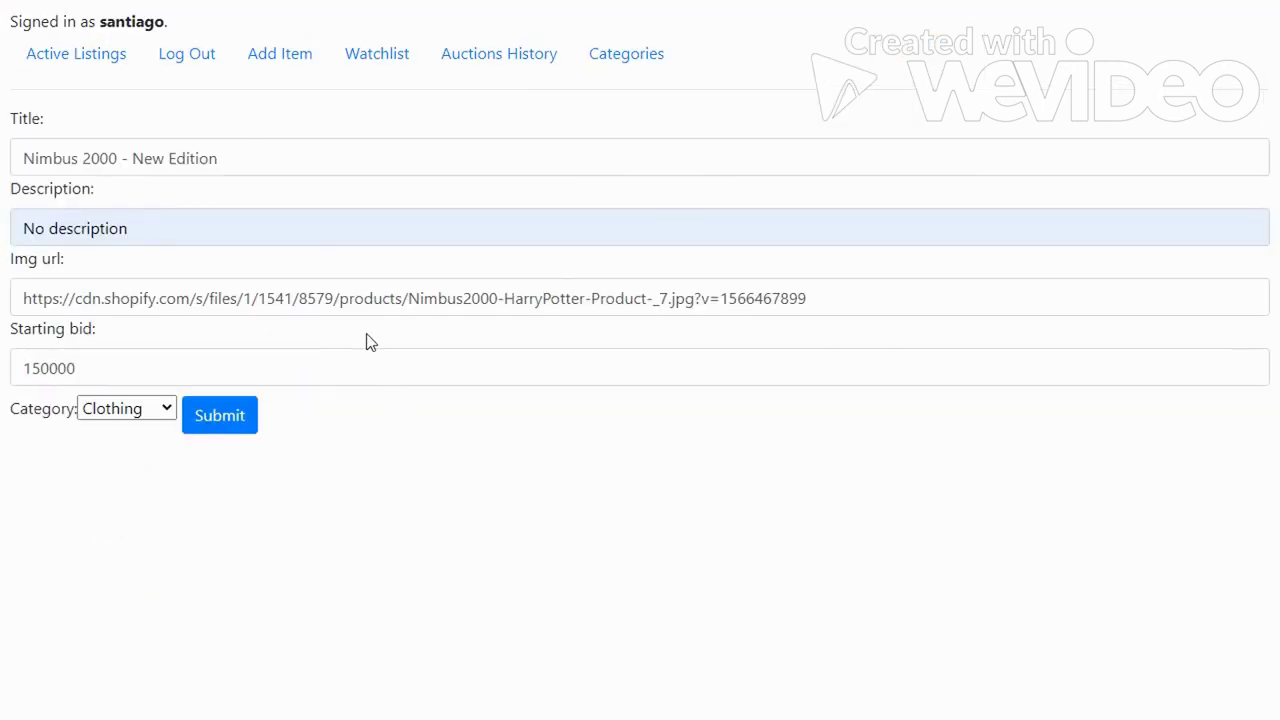
{"action": "left_click", "coordinate": [137, 410]}
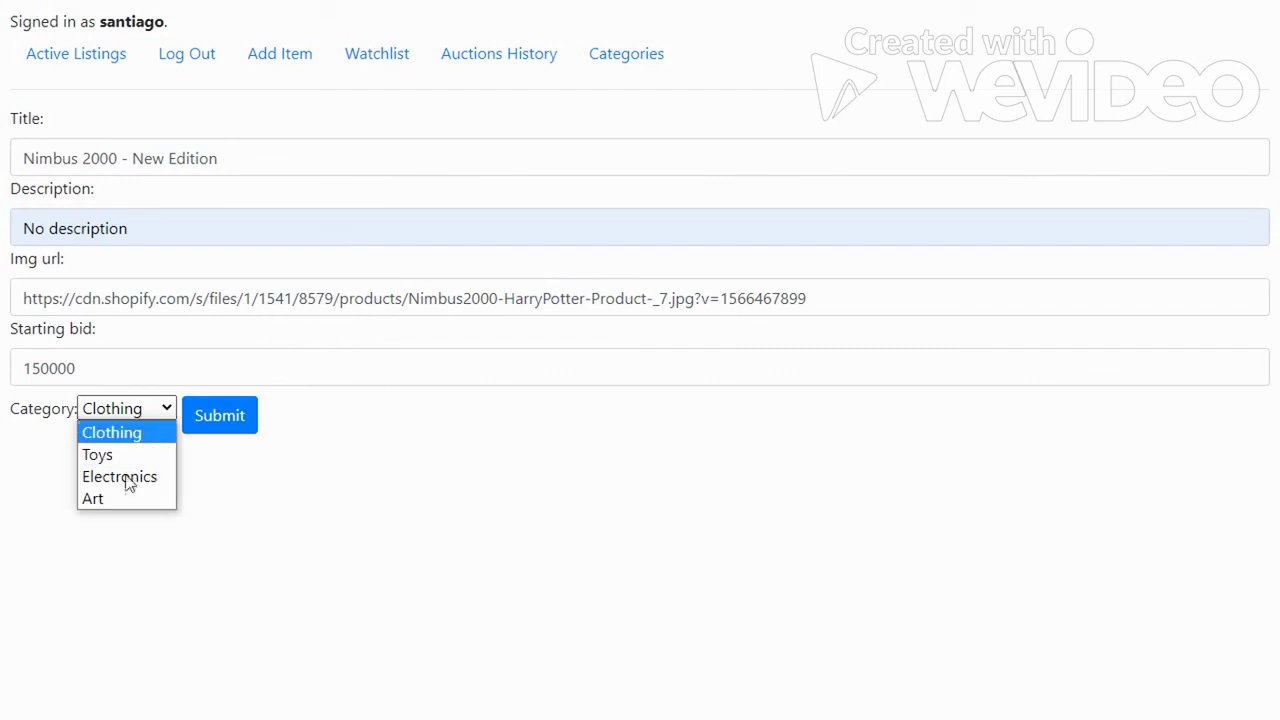
{"action": "left_click", "coordinate": [123, 456]}
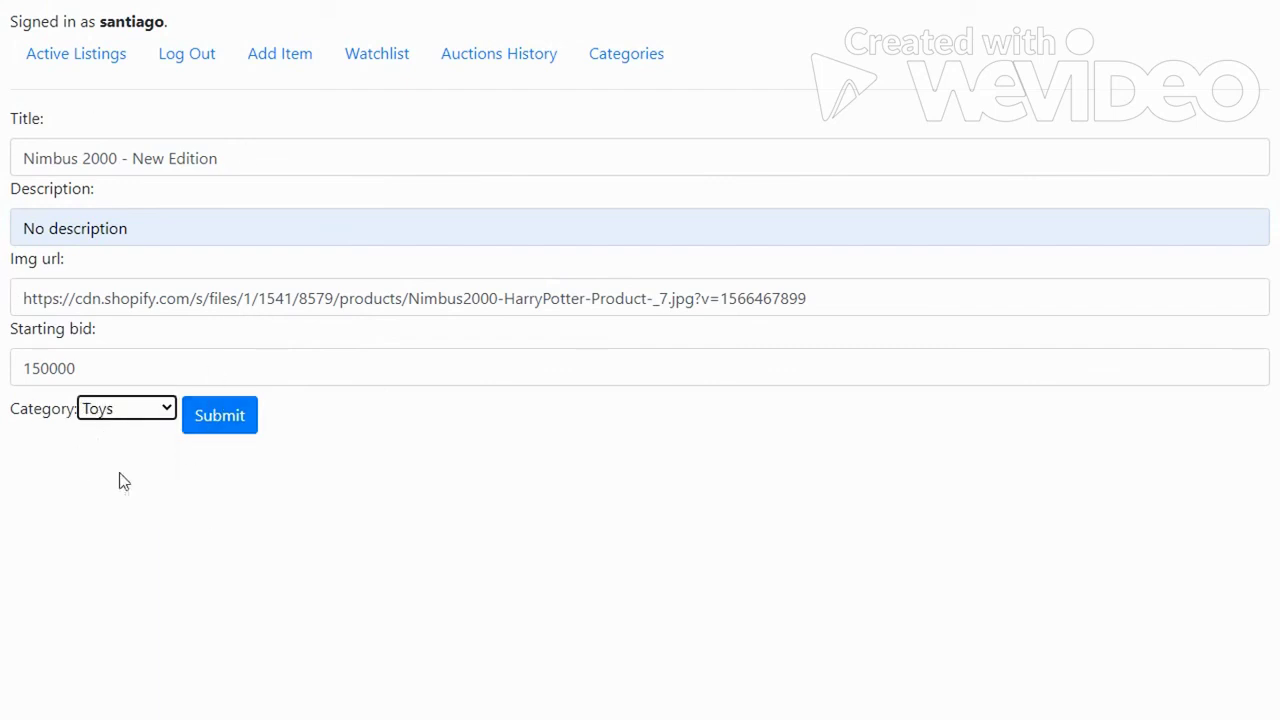
{"action": "left_click", "coordinate": [124, 411]}
{"action": "left_click", "coordinate": [104, 454]}
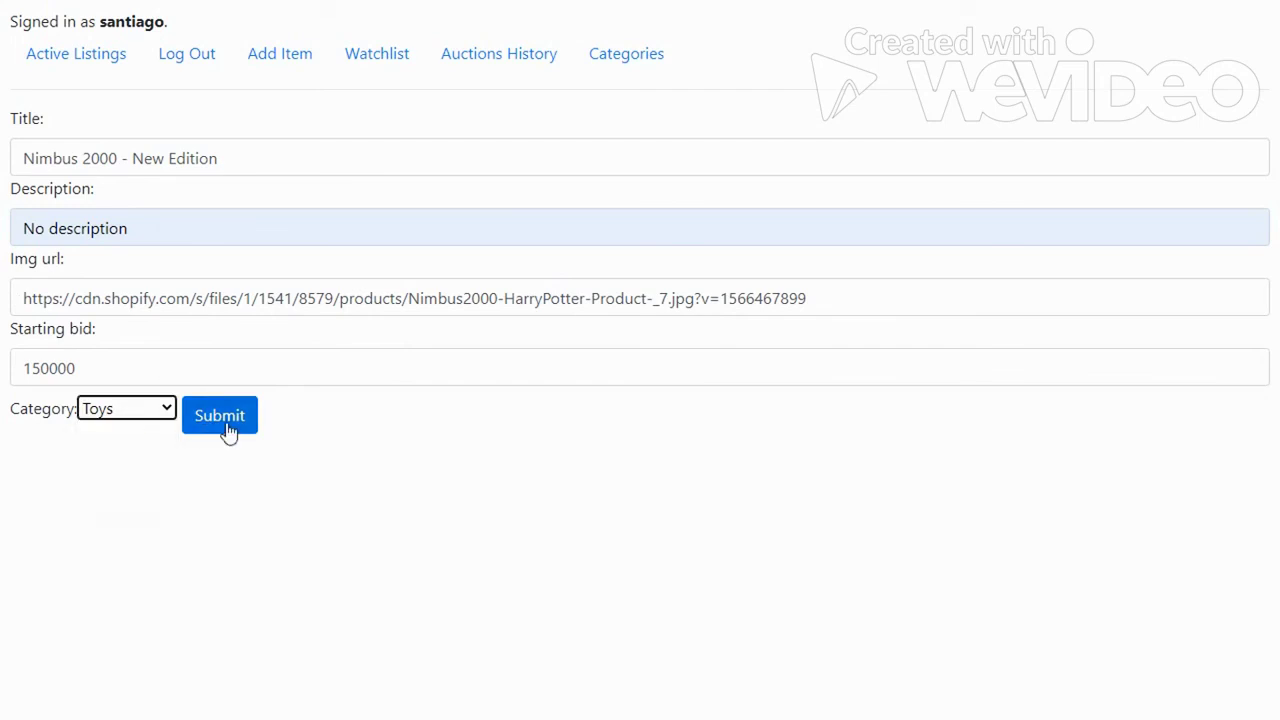
{"action": "left_click", "coordinate": [228, 430]}
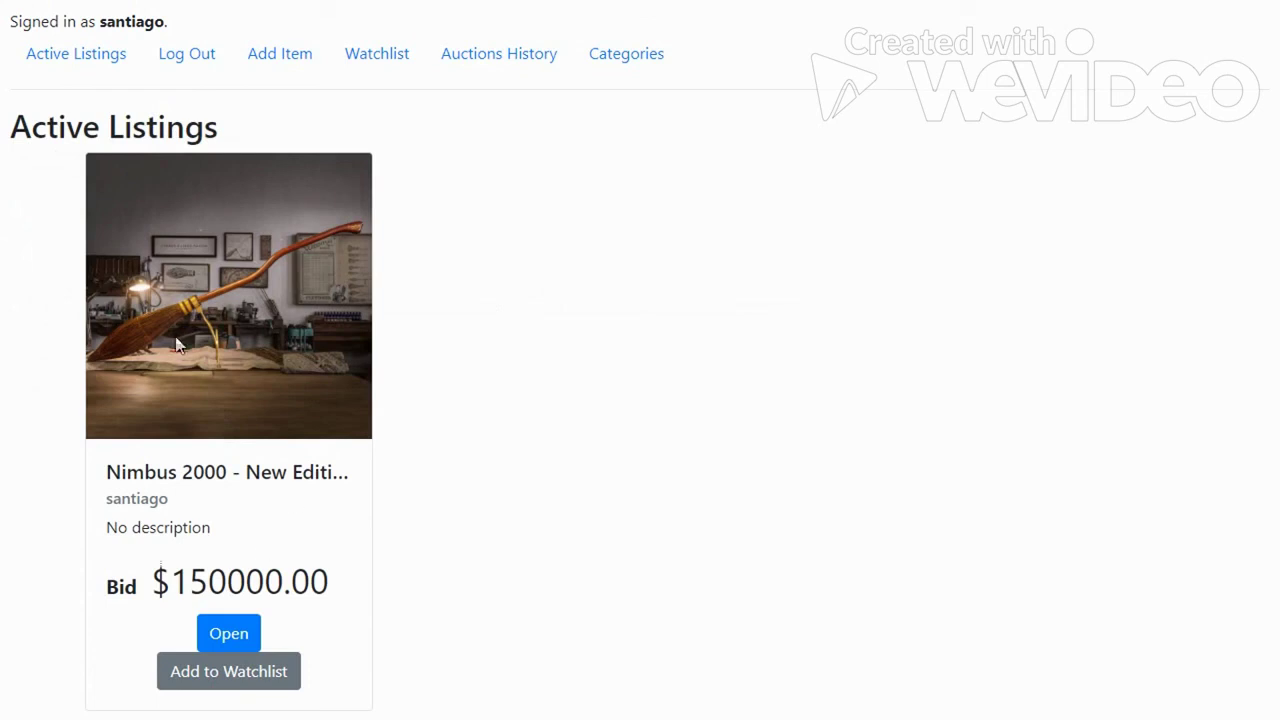
Browse Categories to Toys, showing the Nimbus 2000 - New Edition at $150000.00.
{"action": "left_click", "coordinate": [610, 52]}
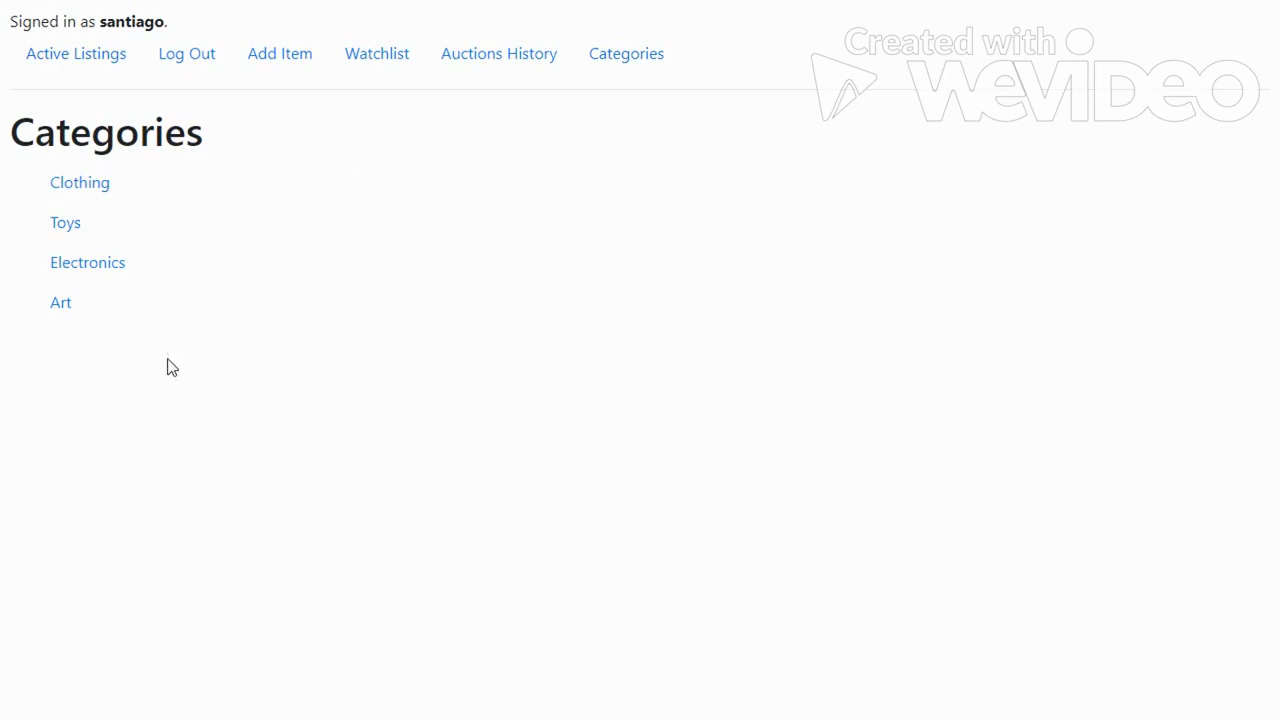
{"action": "left_click", "coordinate": [64, 224]}
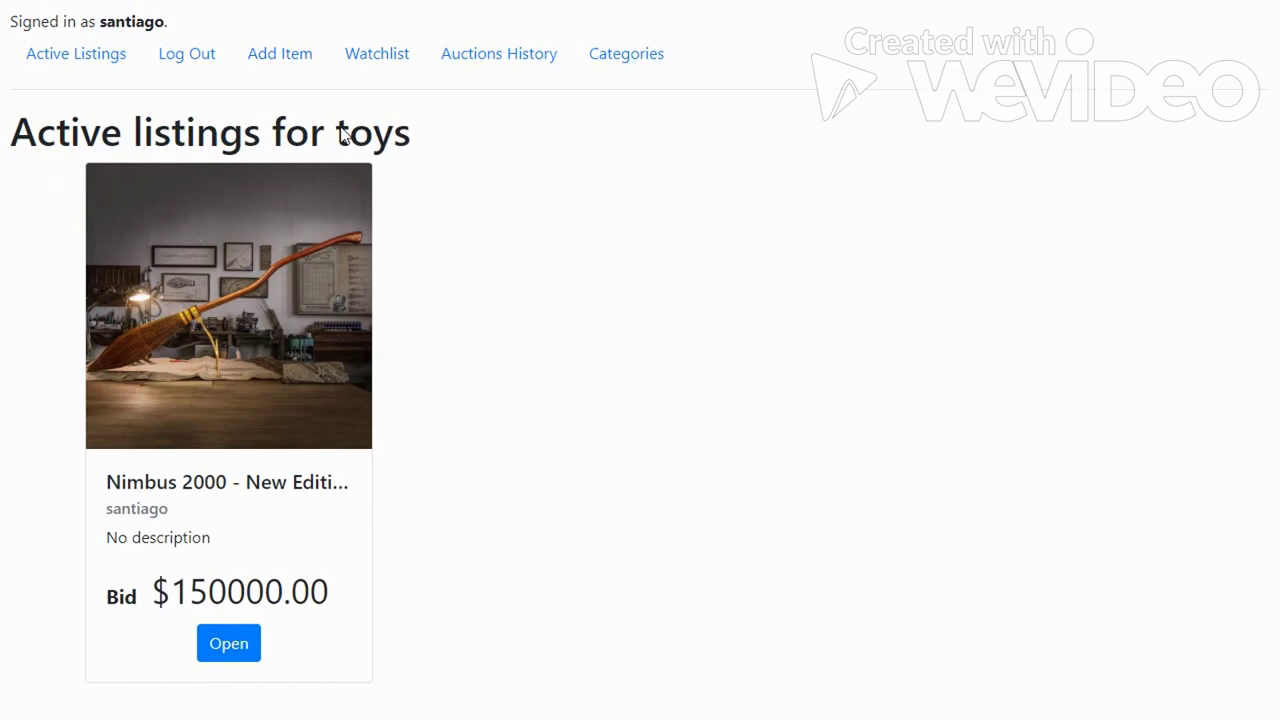